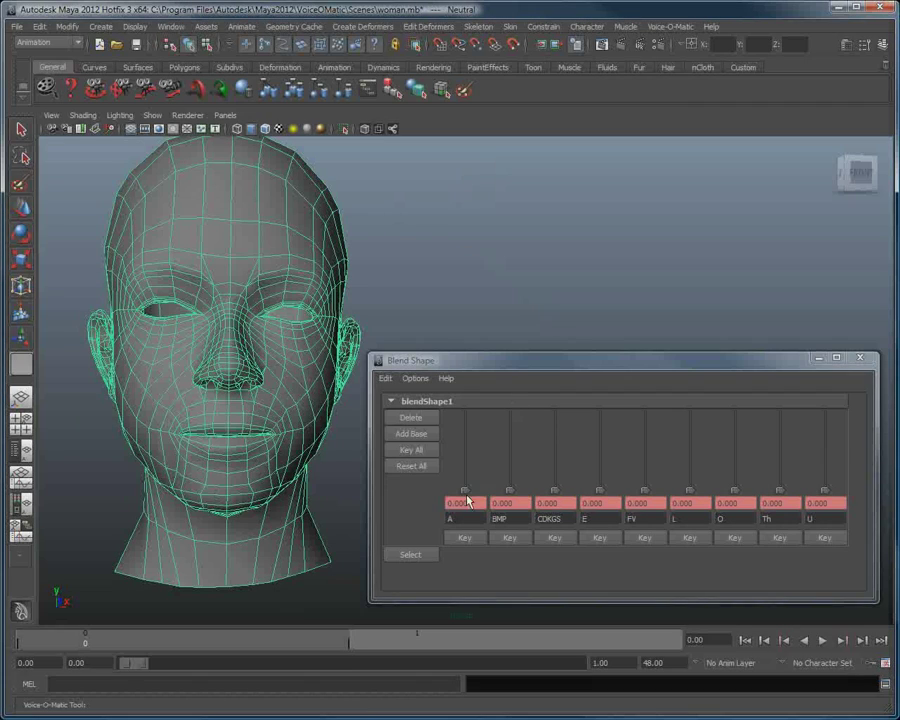
- Preview the A, L, FV, O and Th mouth shapes on the face with the blend shape sliders
drag(464, 490, 599, 495)
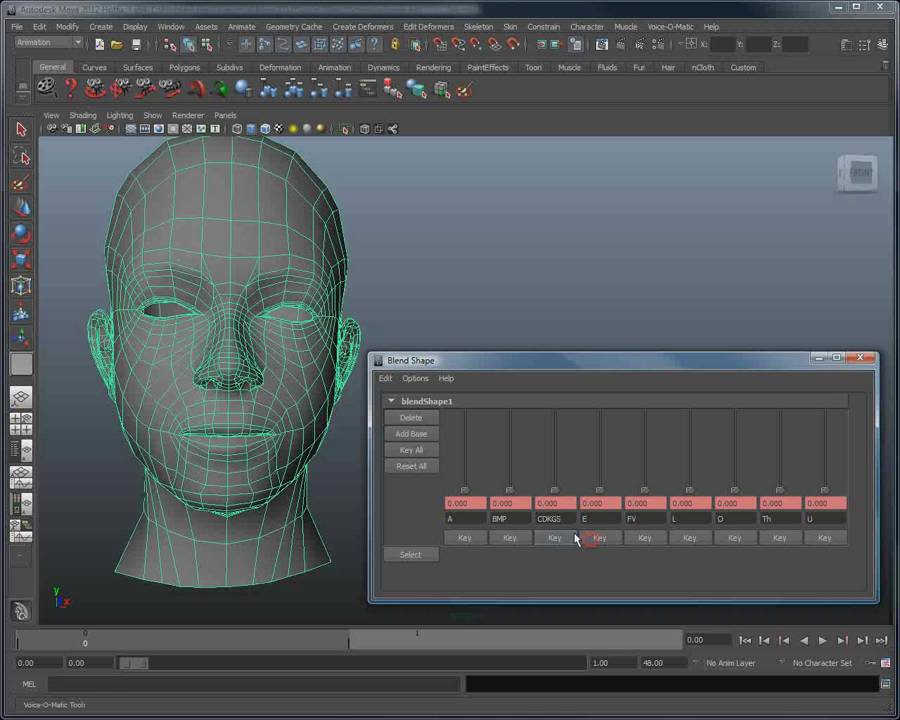
drag(689, 492, 650, 512)
mouse_move(735, 490)
mouse_down()
mouse_move(734, 430)
mouse_move(732, 521)
mouse_up()
drag(779, 490, 772, 515)
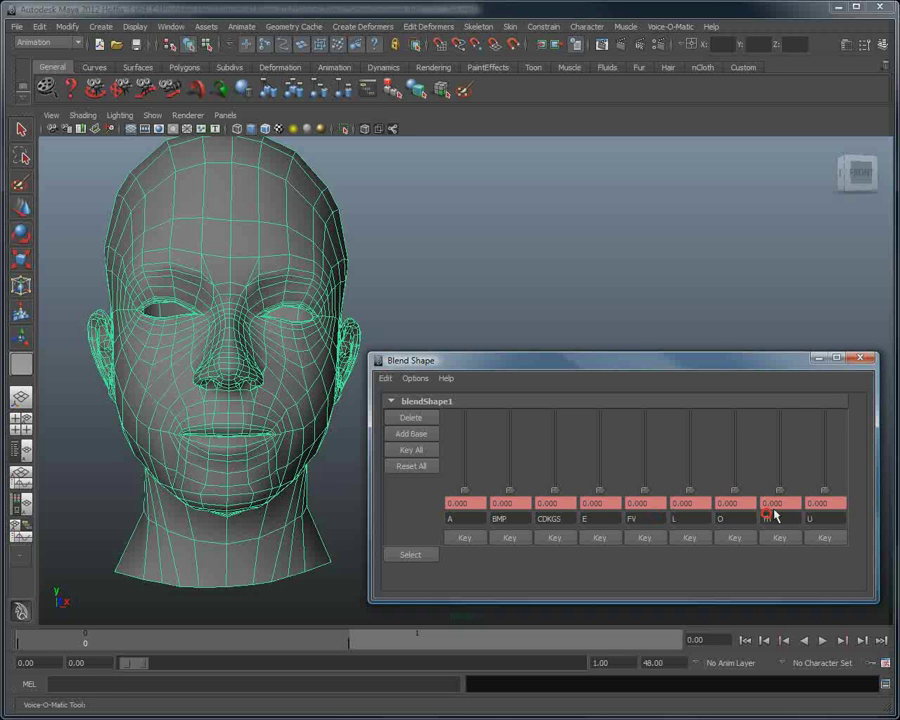
- Close the Blend Shape editor and open Voice-O-Matic v1.7 beside the head
click(861, 358)
click(669, 27)
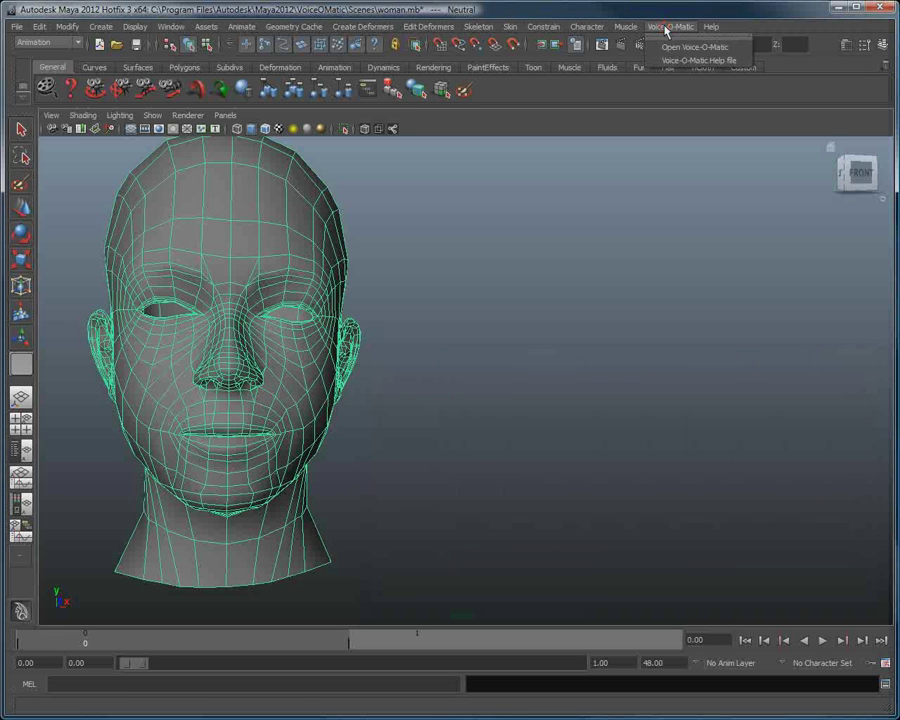
click(662, 48)
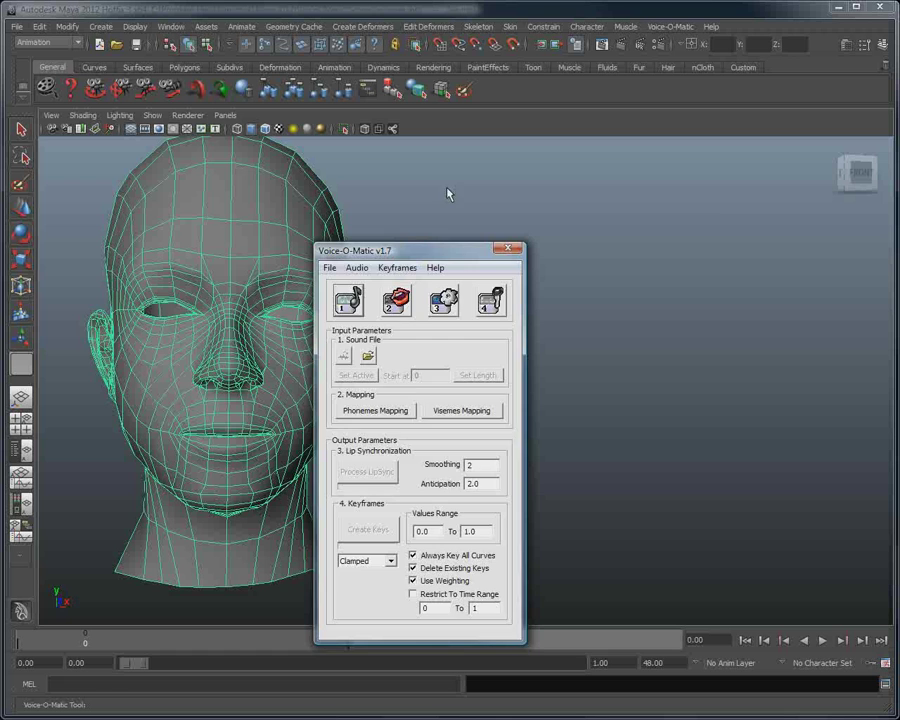
drag(416, 256, 603, 173)
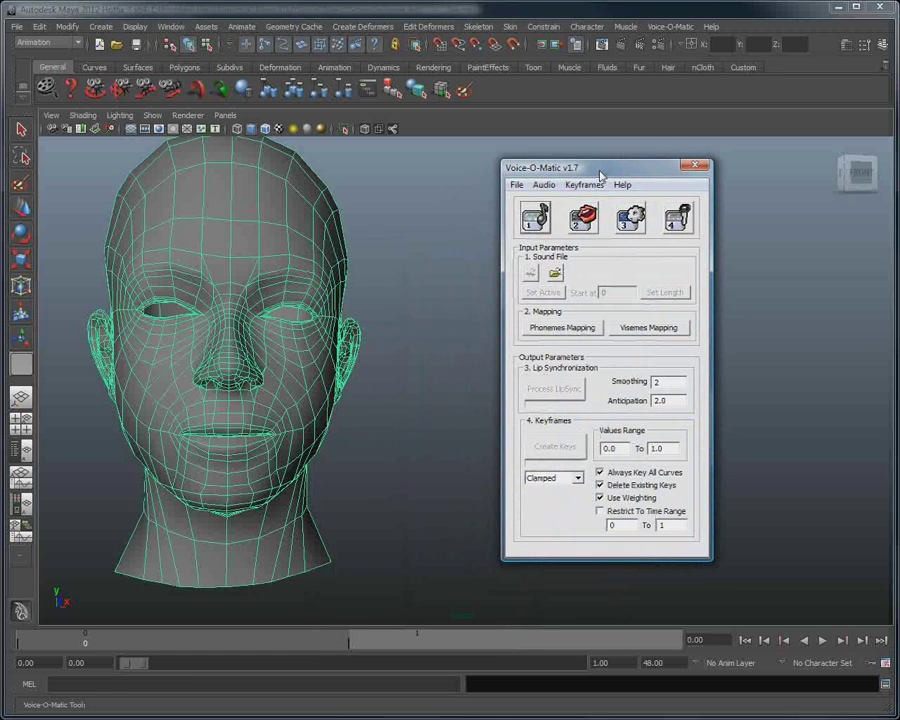
- Load english.wav from VoiceOMatic > Sounds as the sound file, with All Files shown
click(555, 272)
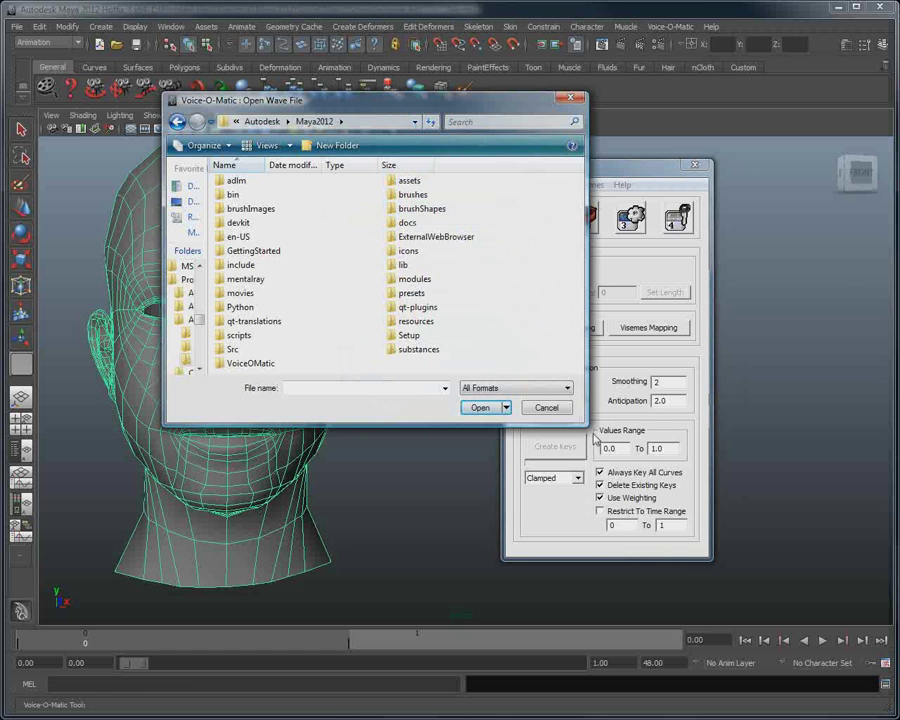
drag(575, 420, 595, 500)
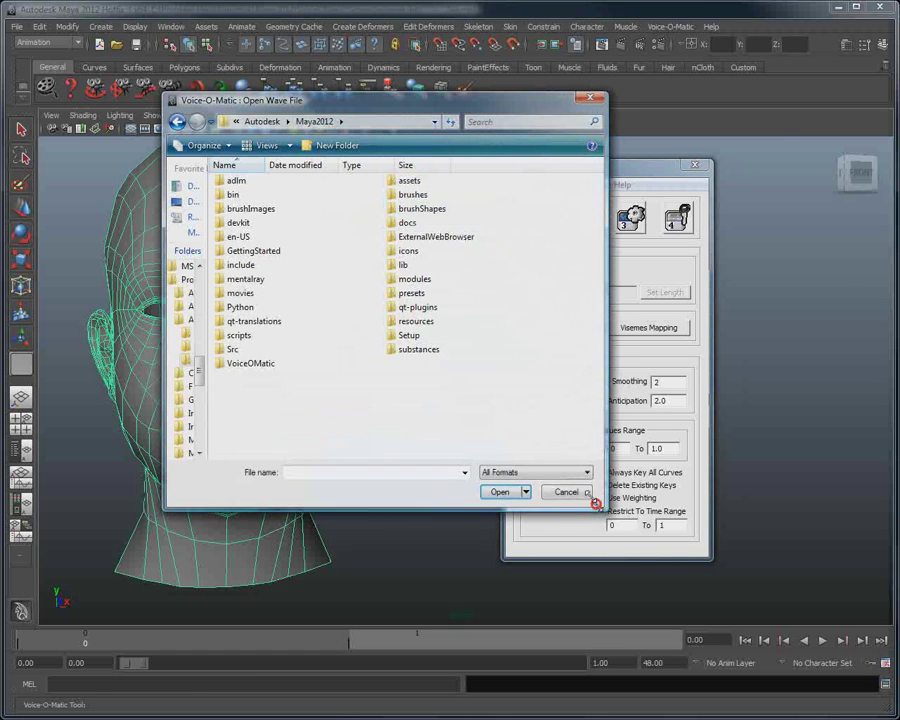
double_click(264, 365)
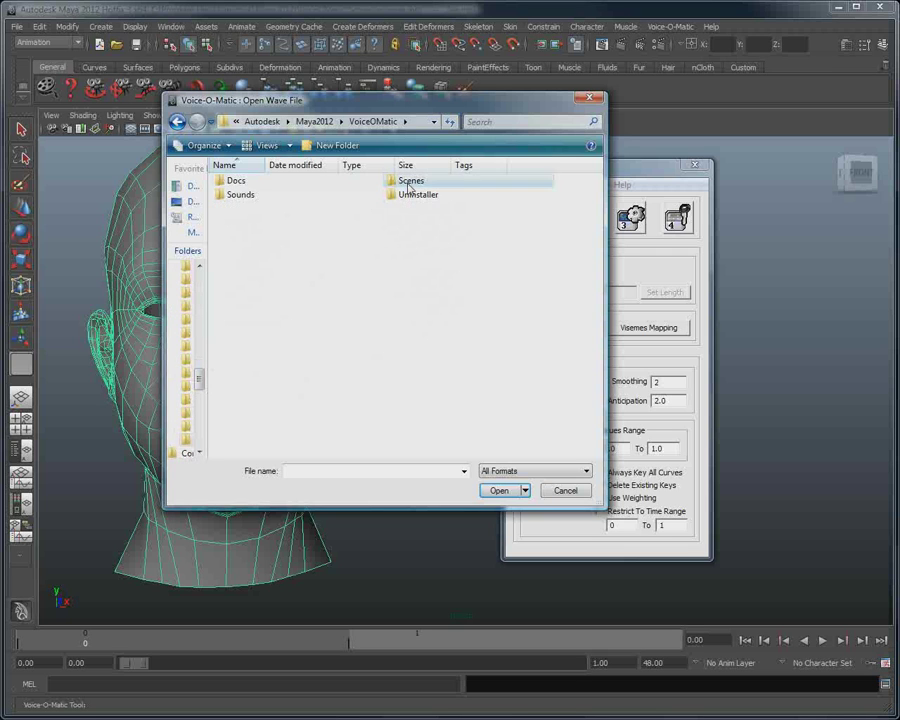
double_click(418, 181)
click(525, 470)
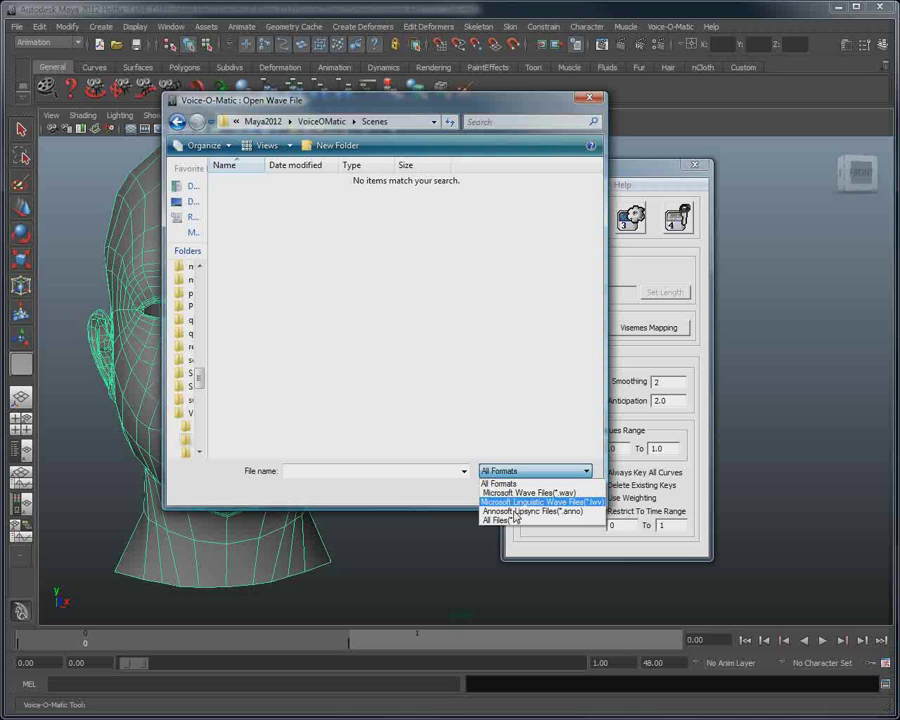
click(509, 518)
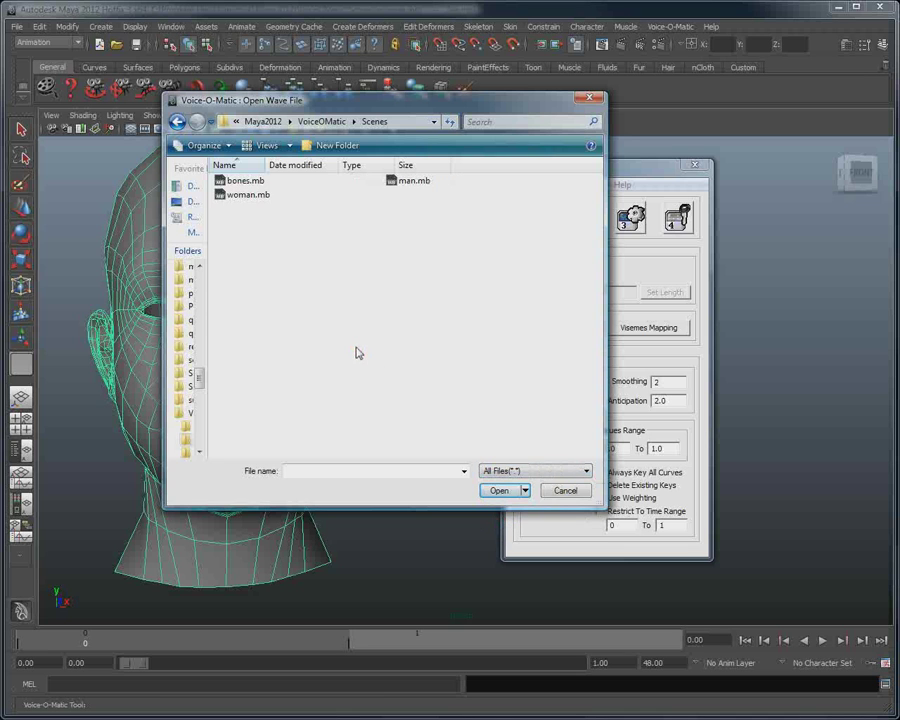
key(BackSpace)
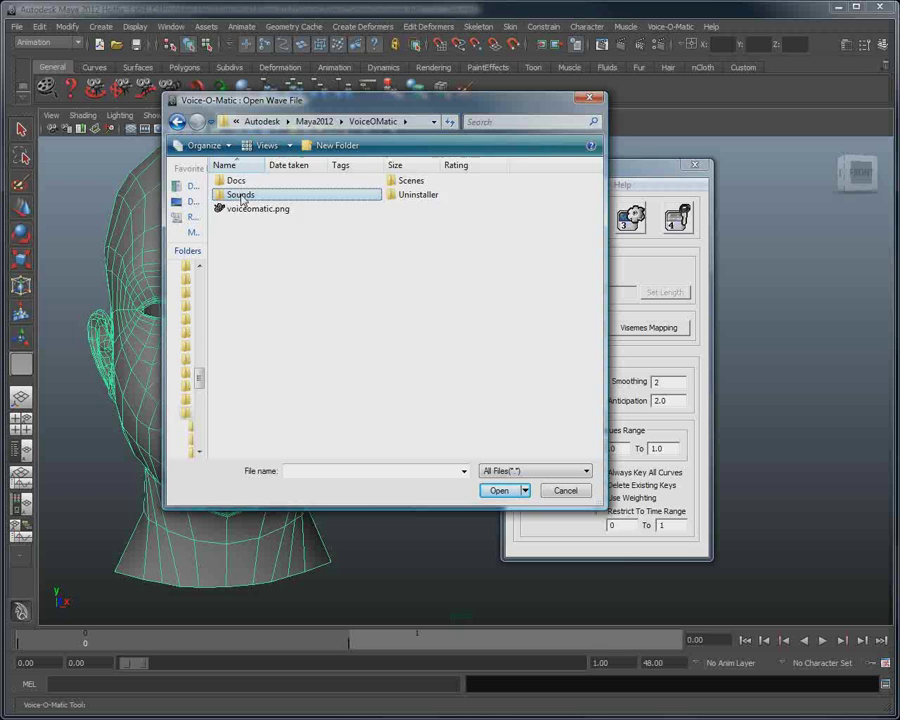
double_click(241, 196)
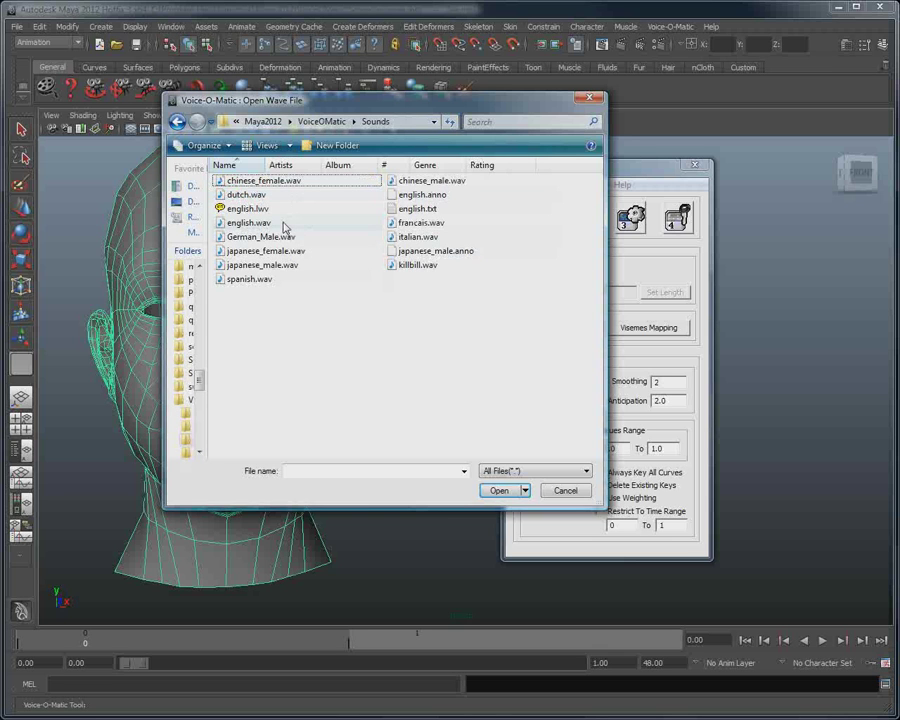
double_click(249, 222)
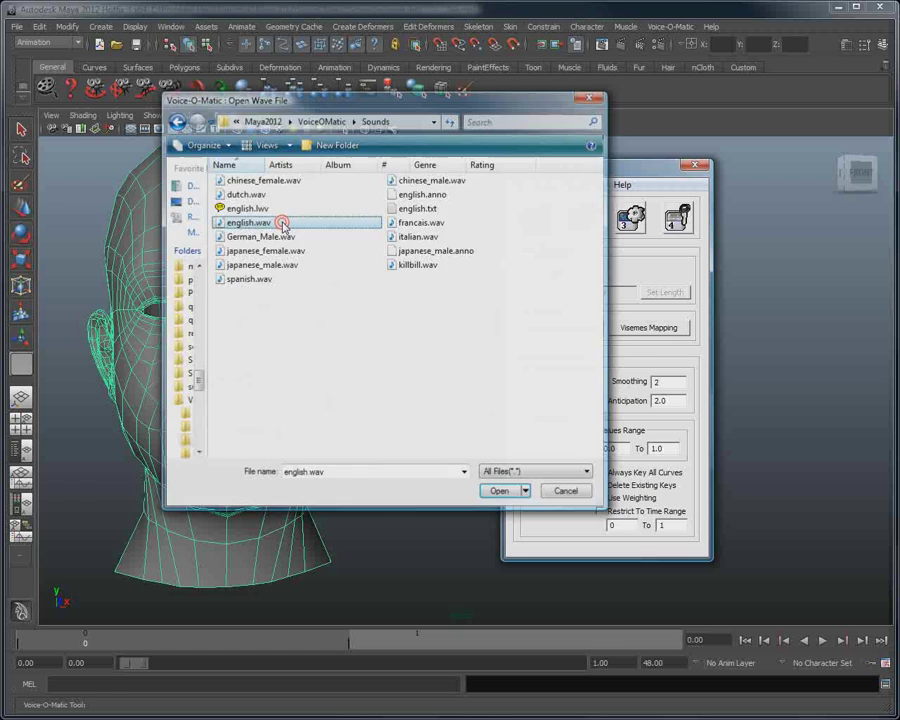
- Make english.wav the active sound and fit the timeline to frames 0–83
click(543, 292)
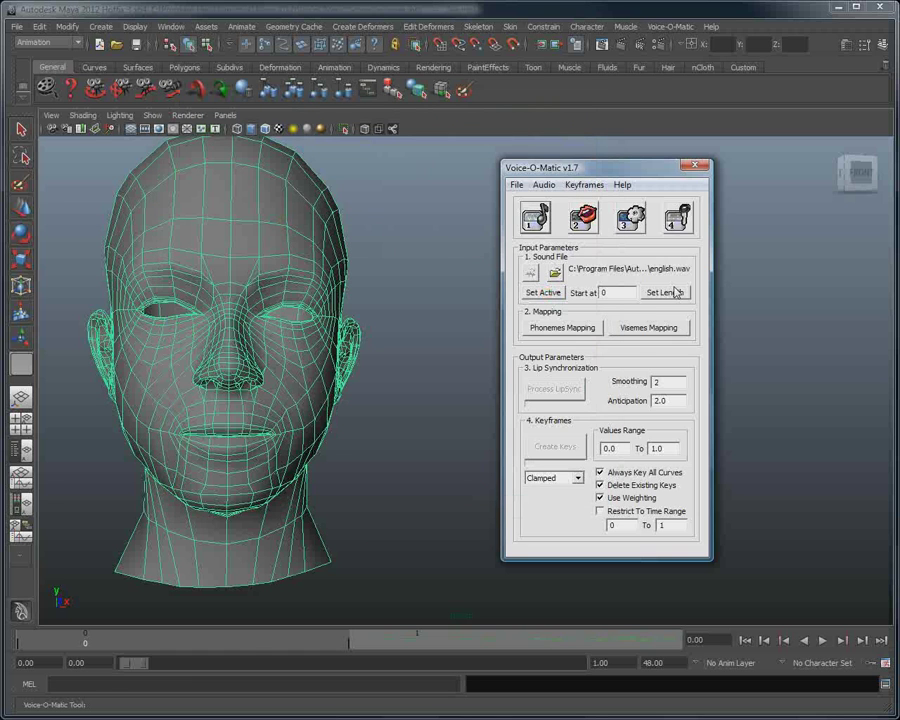
click(664, 292)
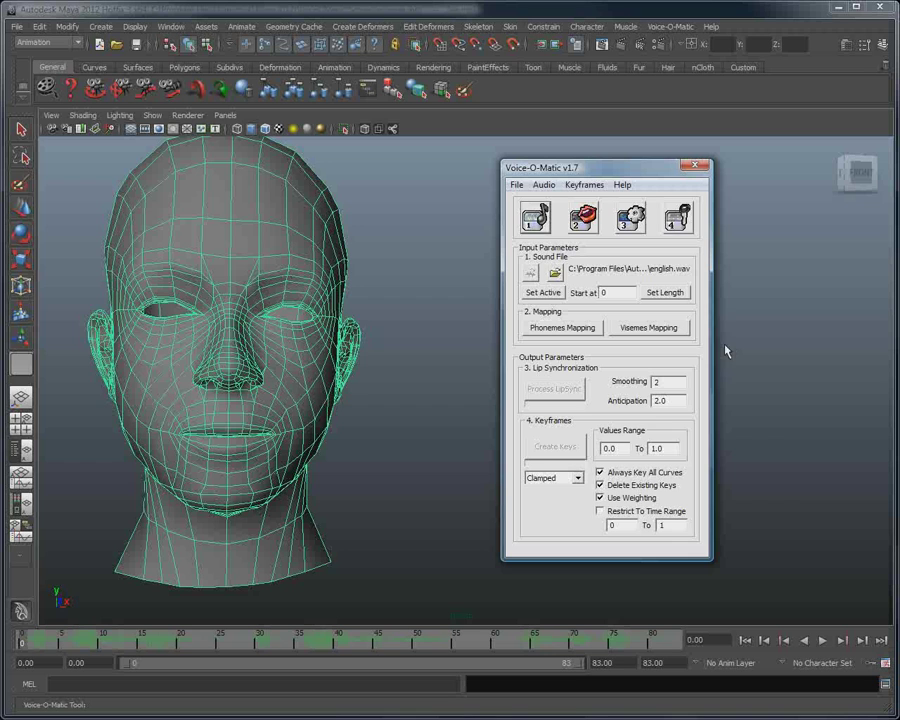
drag(625, 169, 625, 152)
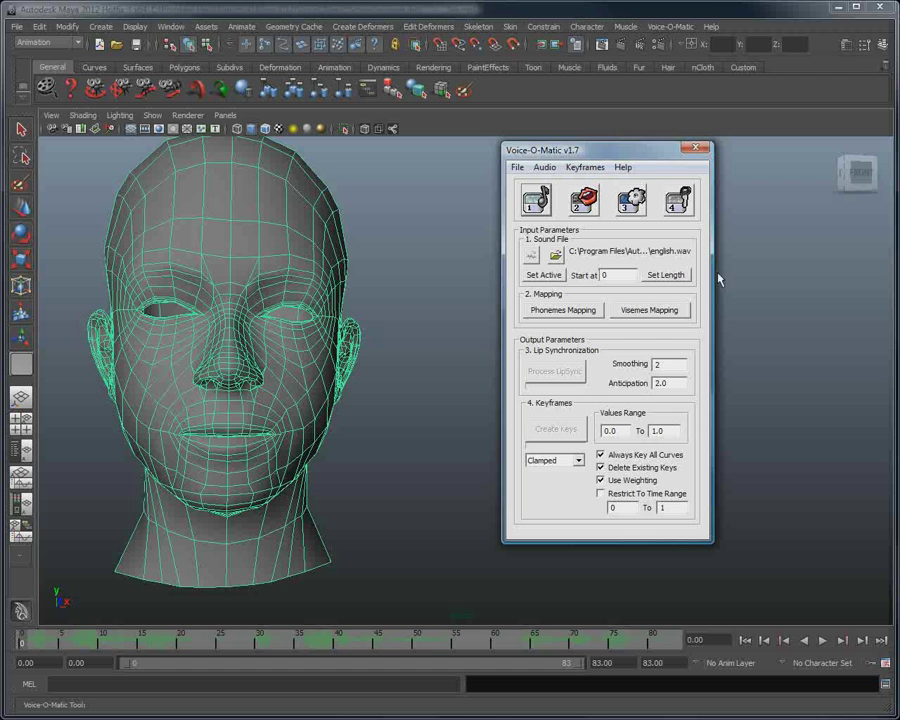
drag(647, 150, 651, 84)
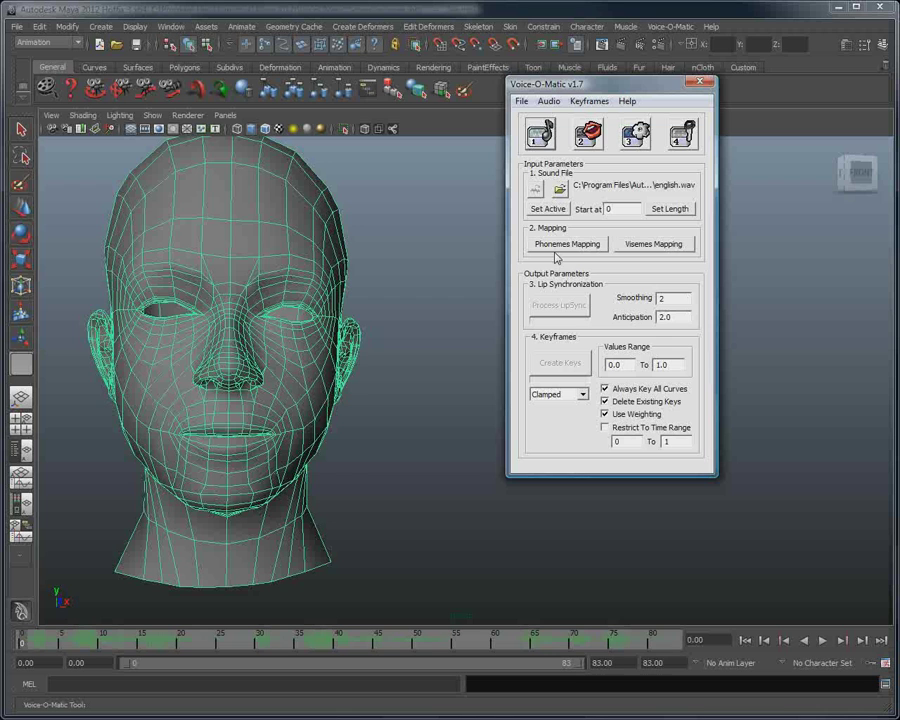
- Expand the Visemes Mapping panel showing visemes A to UWQ and an empty curves list
click(667, 243)
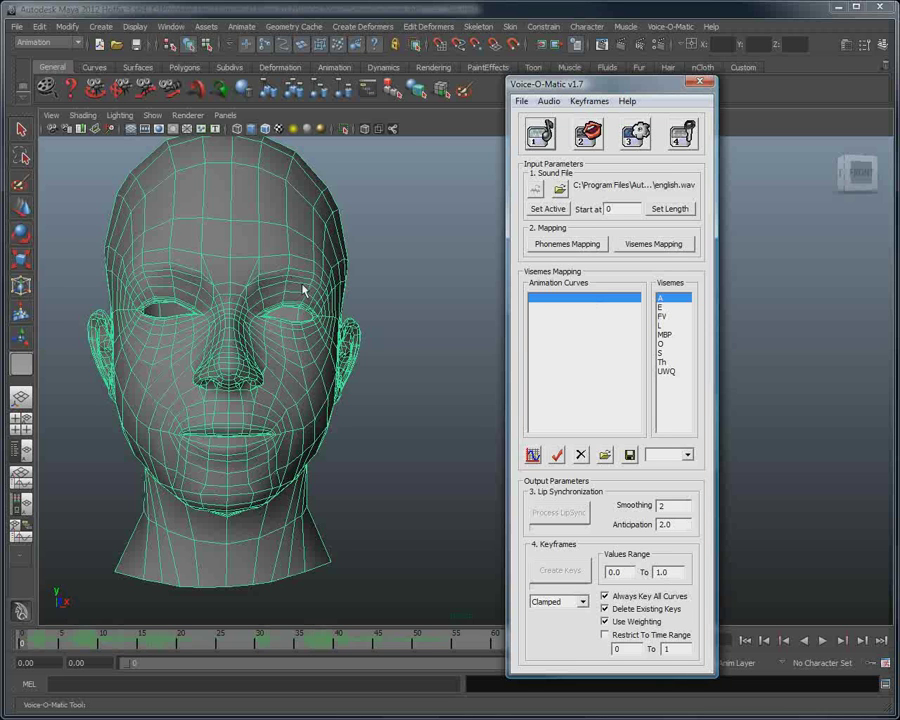
- Map blendShape1_A, blendShape1_E and blendShape1_FV to the A, E and FV visemes
click(558, 455)
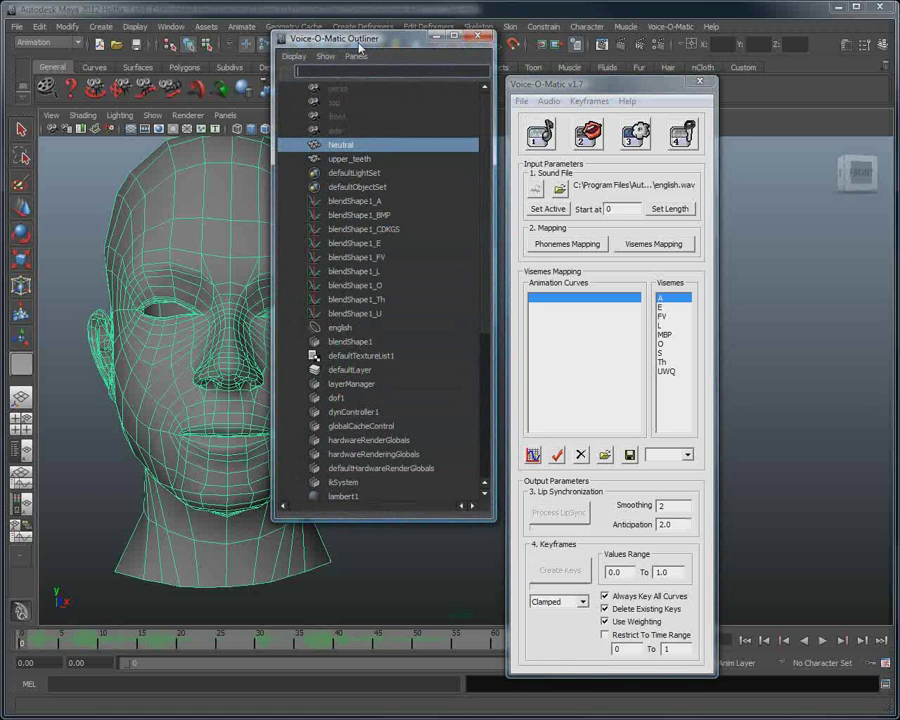
drag(360, 46, 353, 56)
click(370, 213)
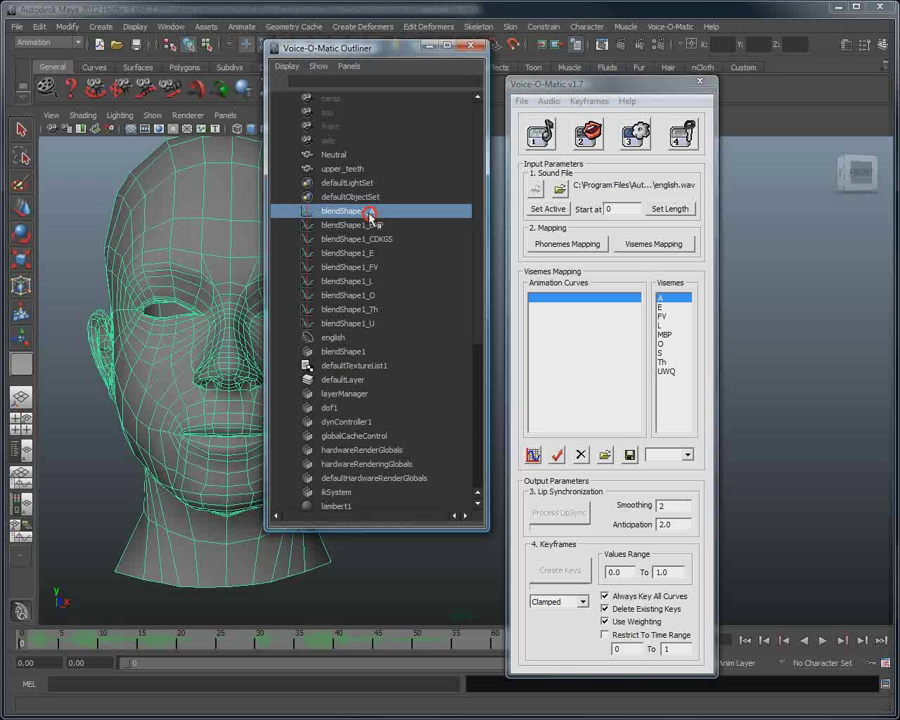
click(560, 456)
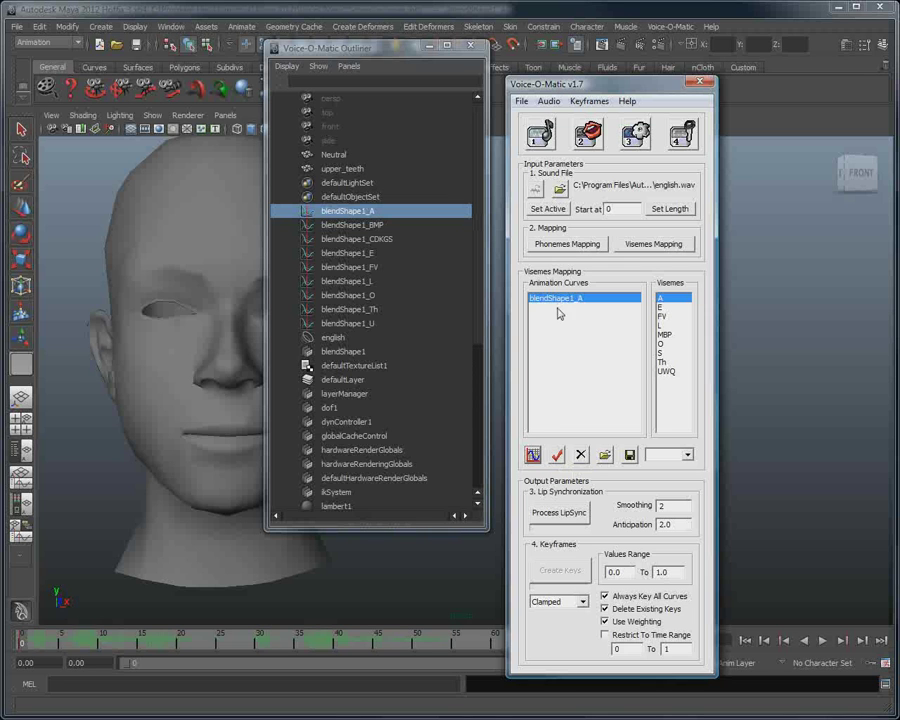
click(689, 307)
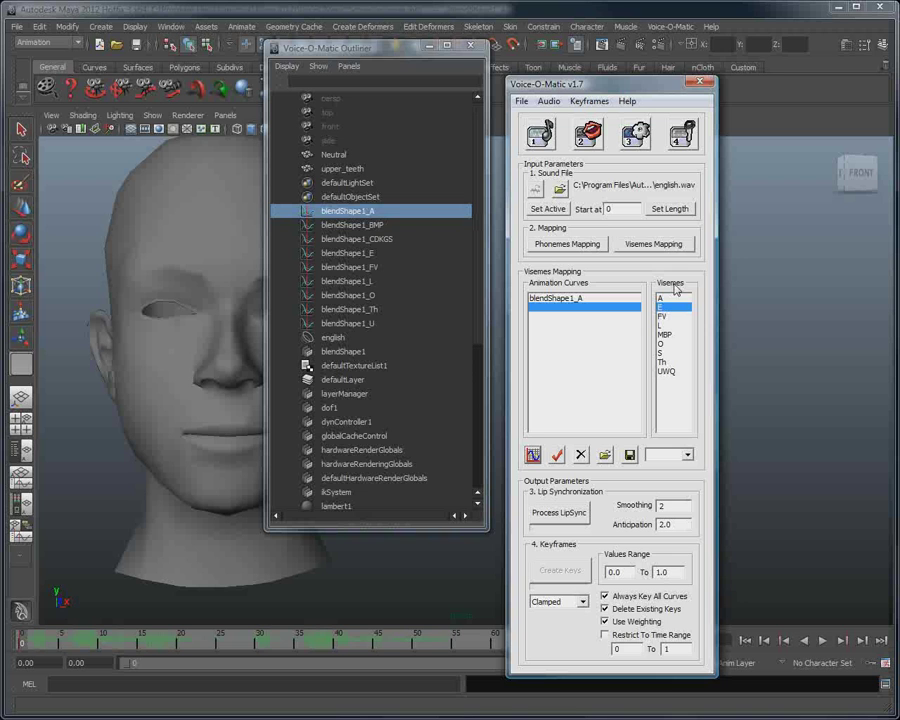
click(362, 253)
click(557, 454)
click(590, 316)
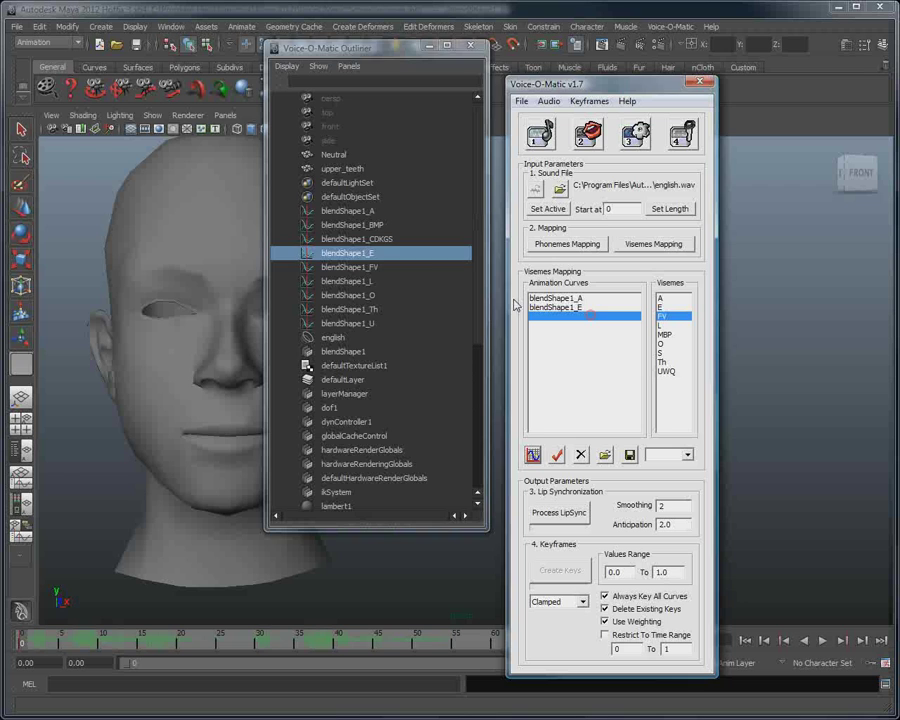
click(400, 268)
click(557, 454)
- Map blendShape1_L, blendShape1_BMP and blendShape1_O to the L, MBP and O visemes
click(574, 325)
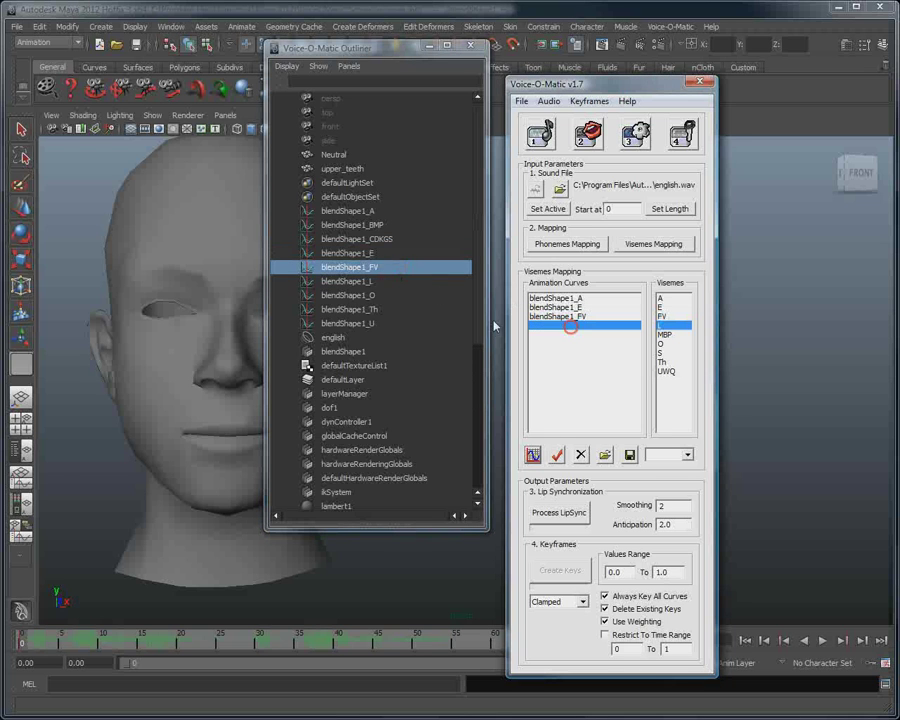
click(375, 282)
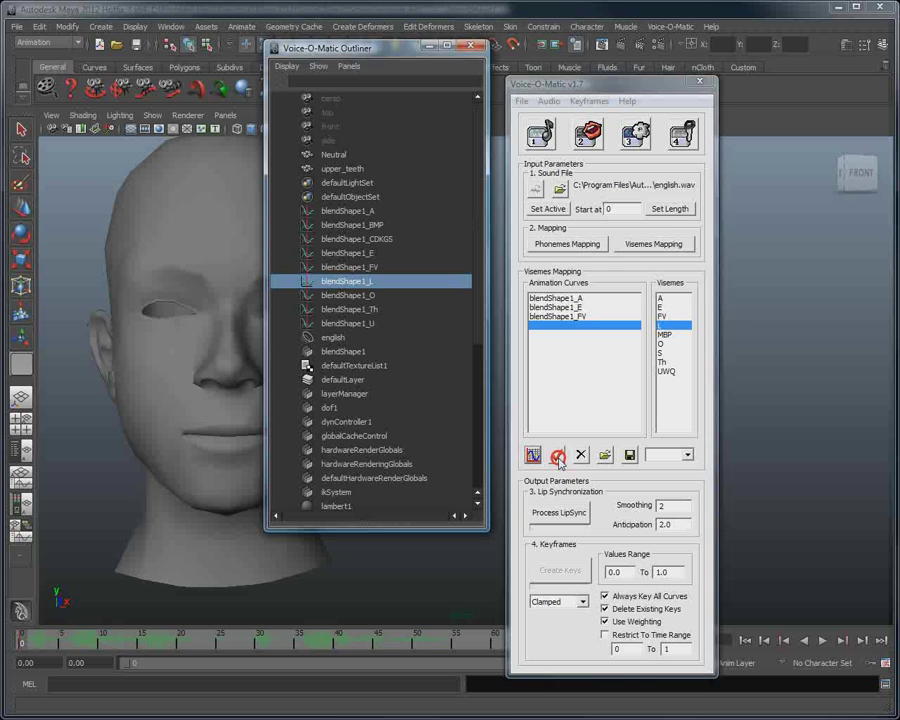
click(557, 454)
click(593, 334)
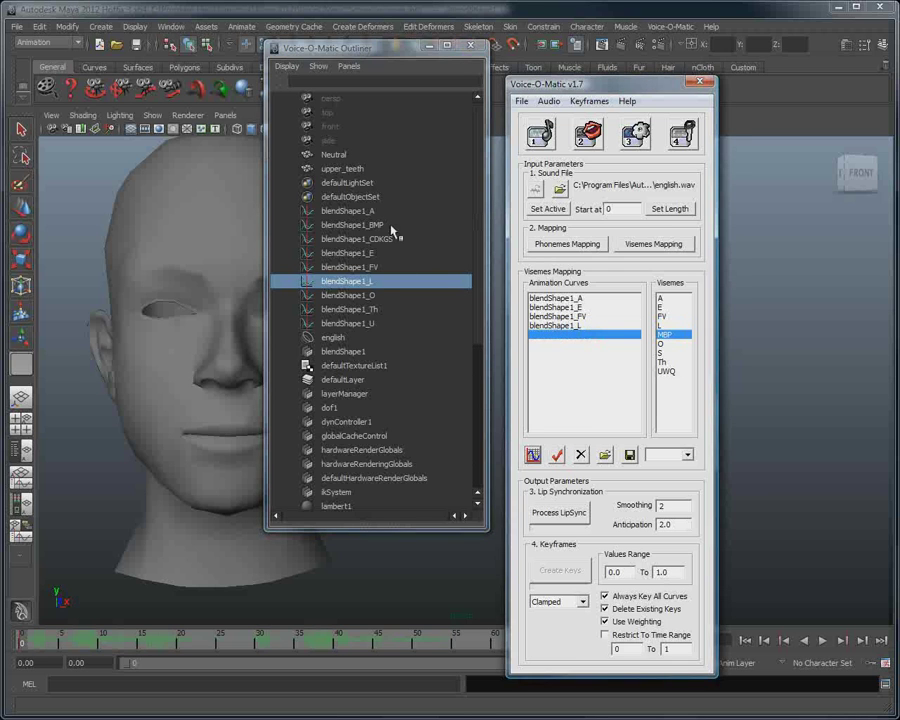
click(391, 226)
click(557, 454)
click(593, 343)
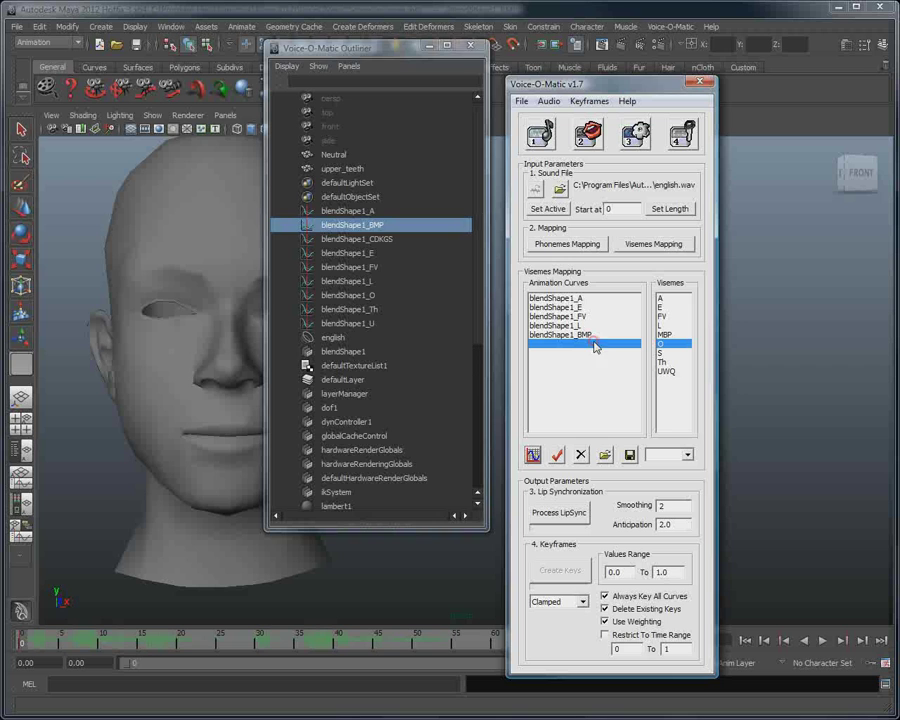
click(375, 295)
click(557, 454)
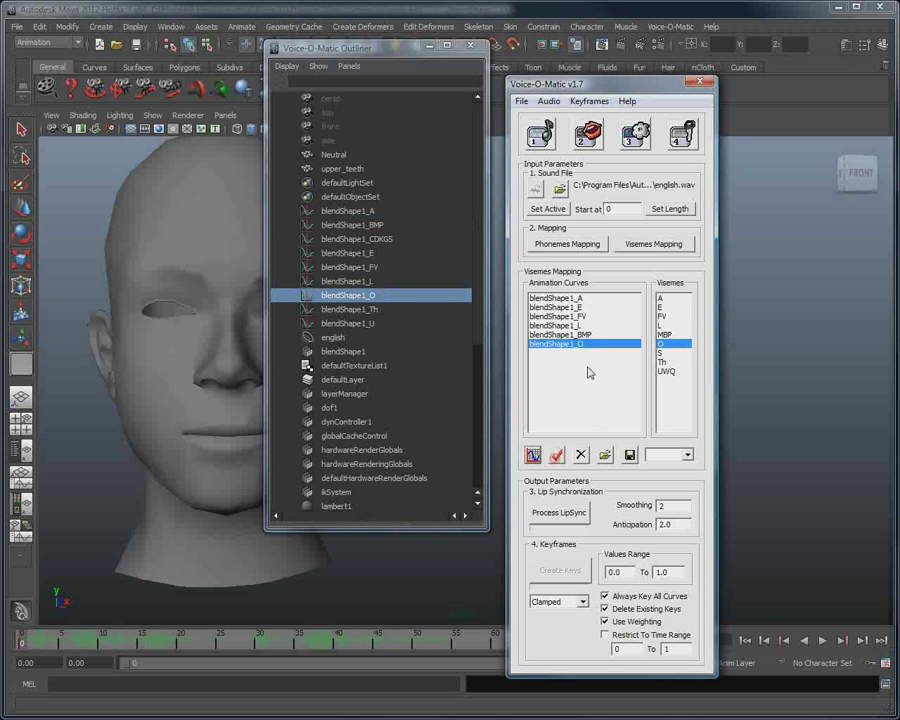
click(593, 352)
- Map blendShape1_CDKGS, blendShape1_Th and blendShape1_U to the S, Th and UWQ visemes
click(383, 240)
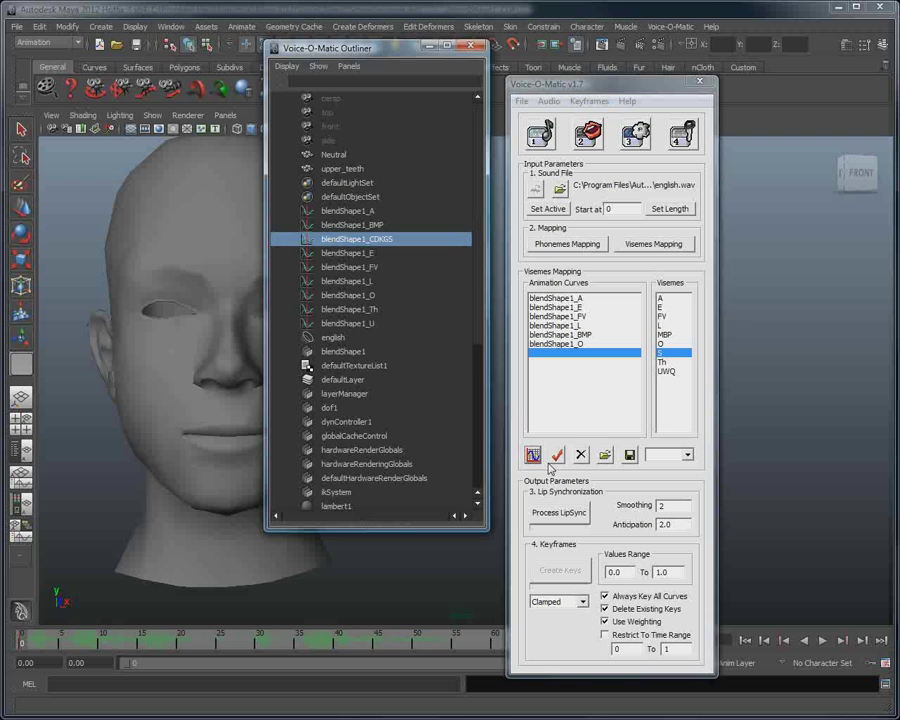
click(557, 454)
click(590, 360)
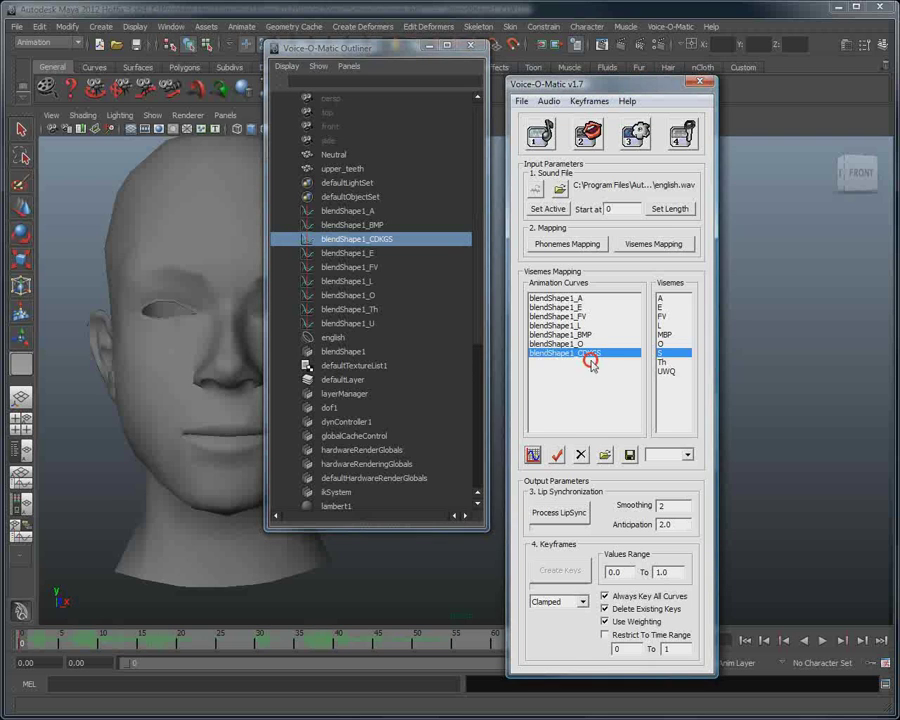
click(396, 310)
click(557, 454)
click(589, 371)
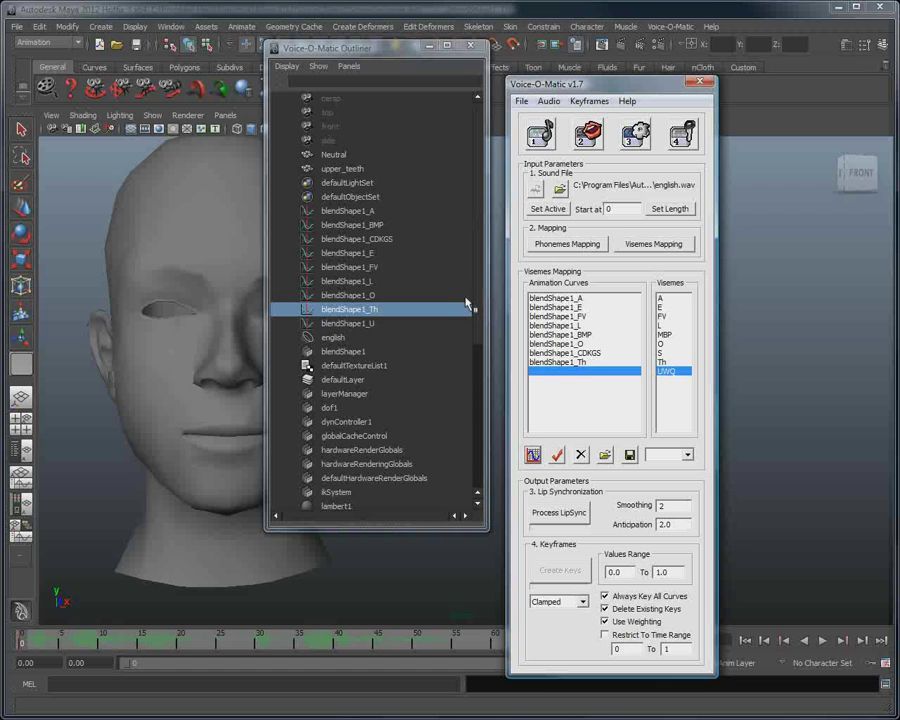
click(374, 323)
click(559, 456)
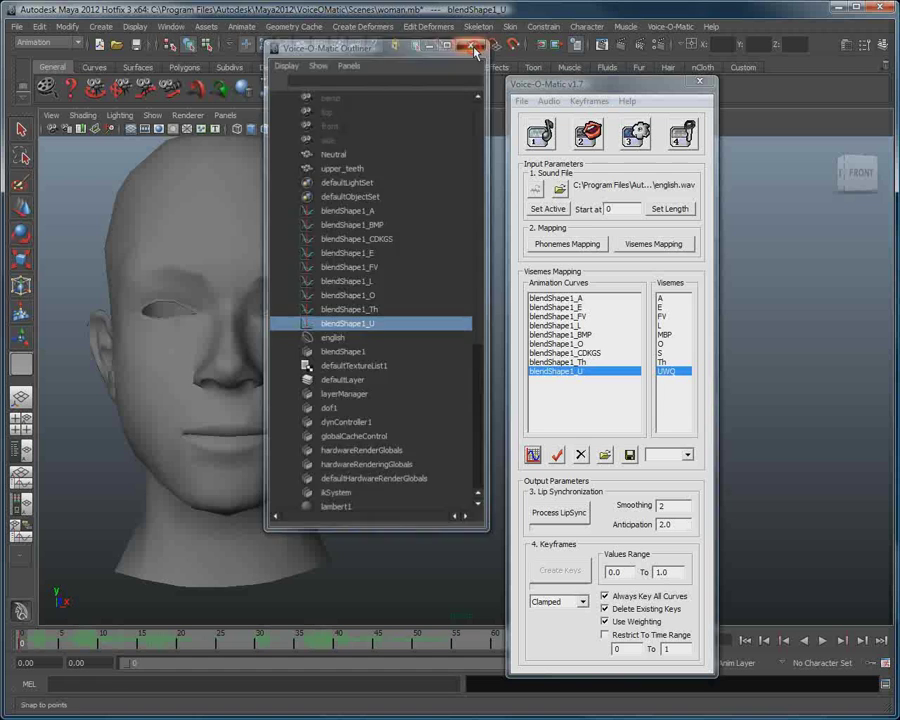
- Close the outliner and save the viseme mapping as woman.vom in Sounds
click(472, 47)
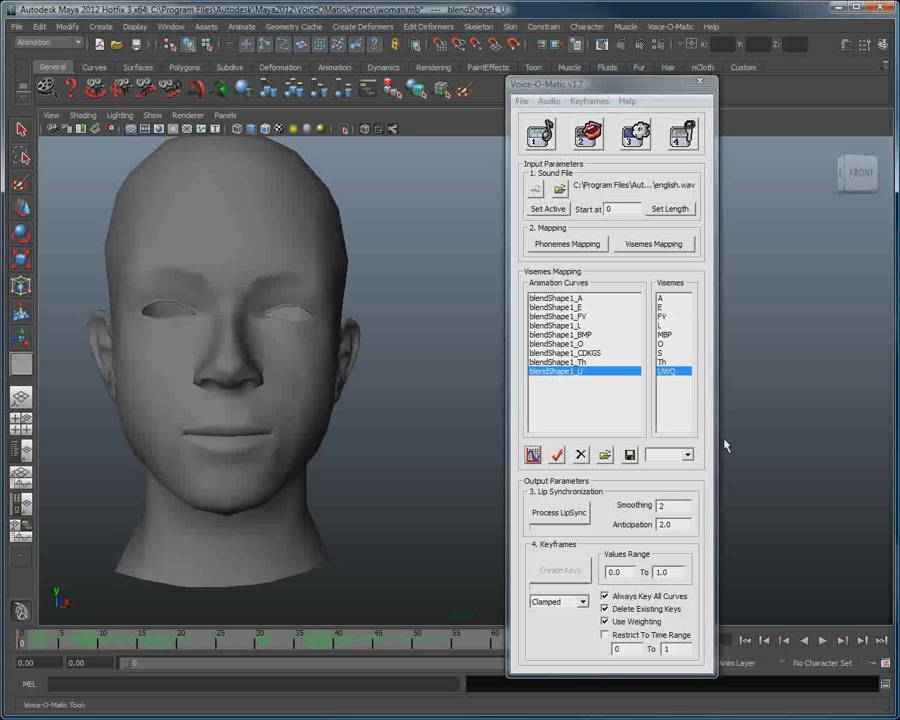
click(630, 456)
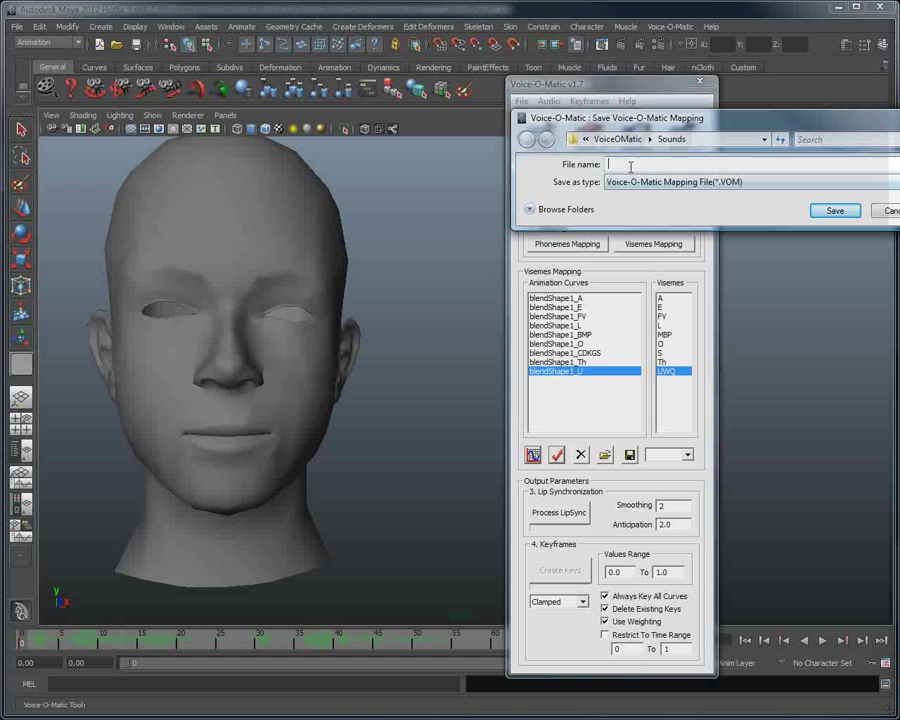
text(woman.vom)
click(834, 211)
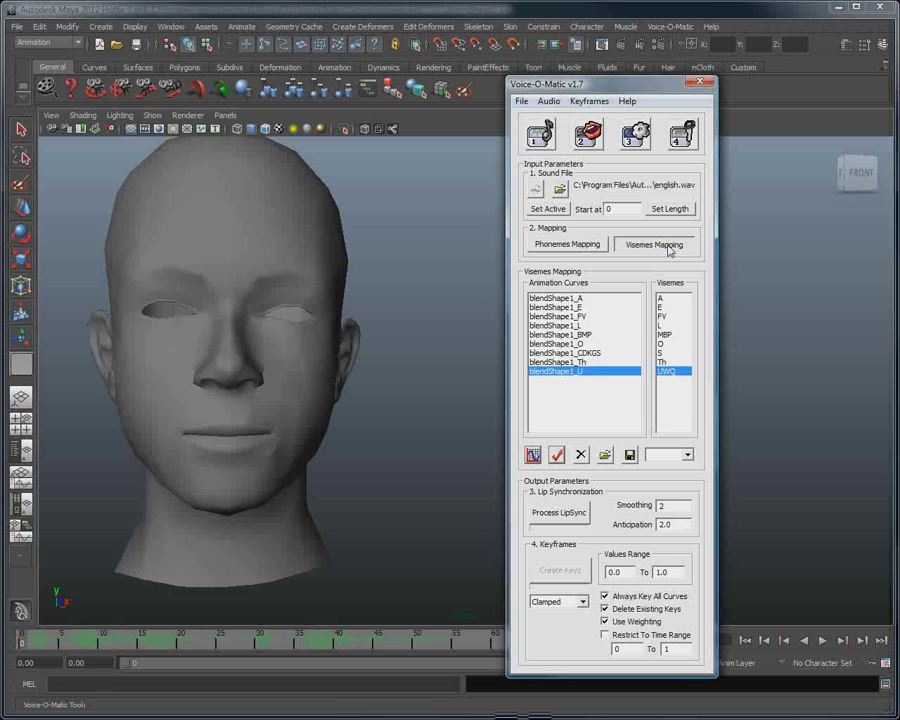
- Collapse the mapping panel and reopen a fresh Voice-O-Matic window beside the head
click(669, 250)
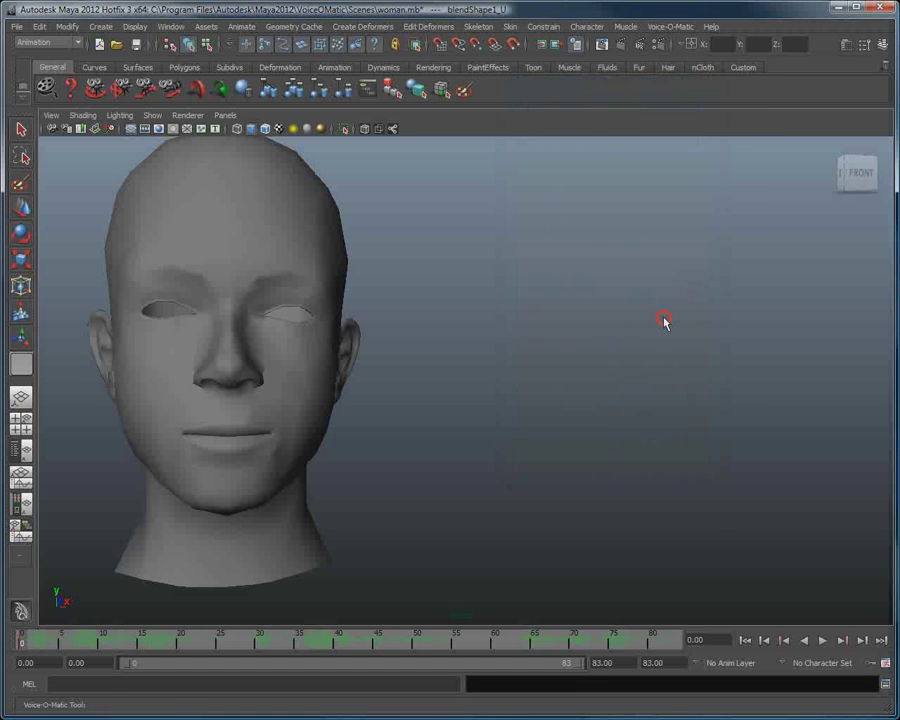
click(670, 26)
click(694, 47)
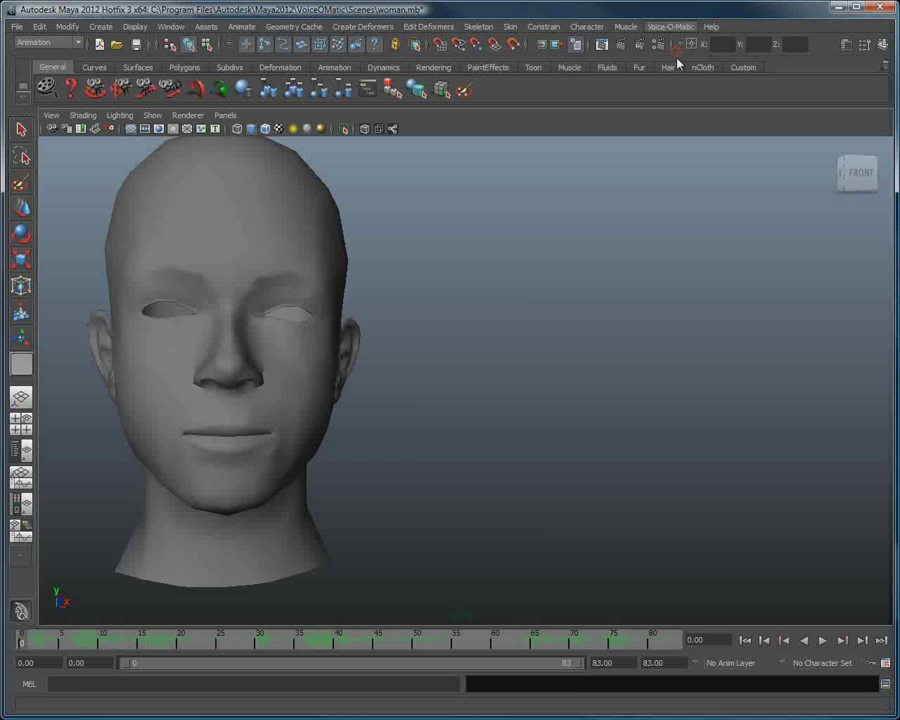
drag(482, 230, 568, 133)
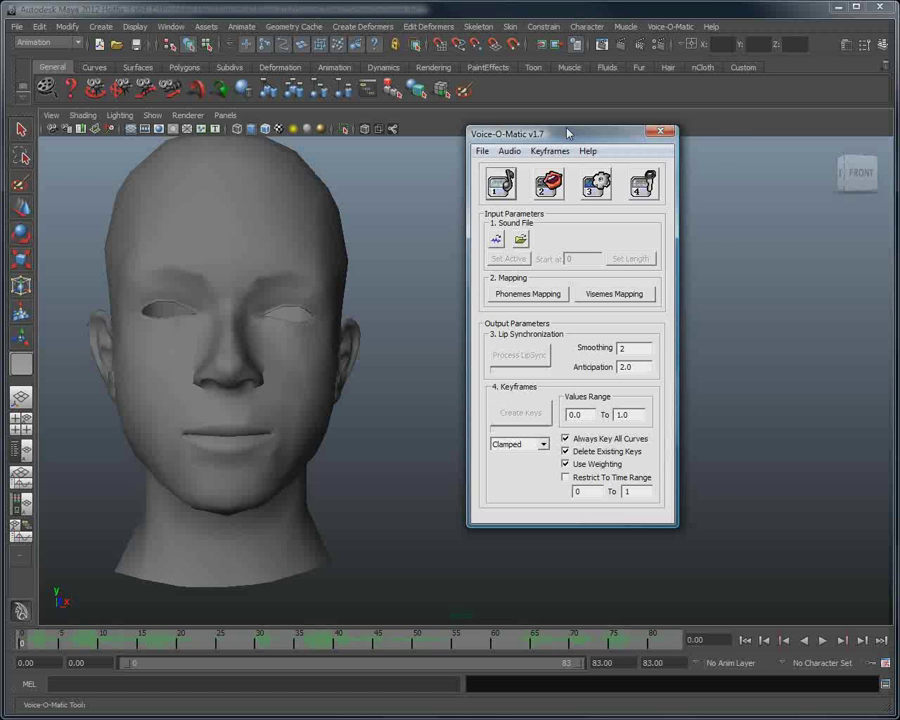
drag(568, 133, 617, 90)
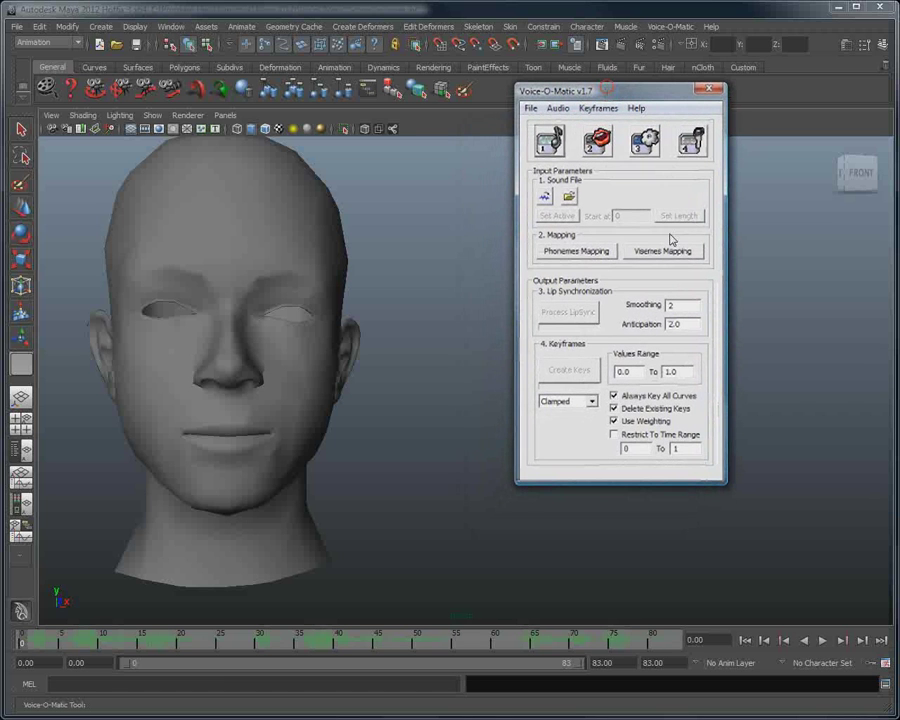
- Use the current english.wav wave file and expand the empty Visemes Mapping lists
click(545, 200)
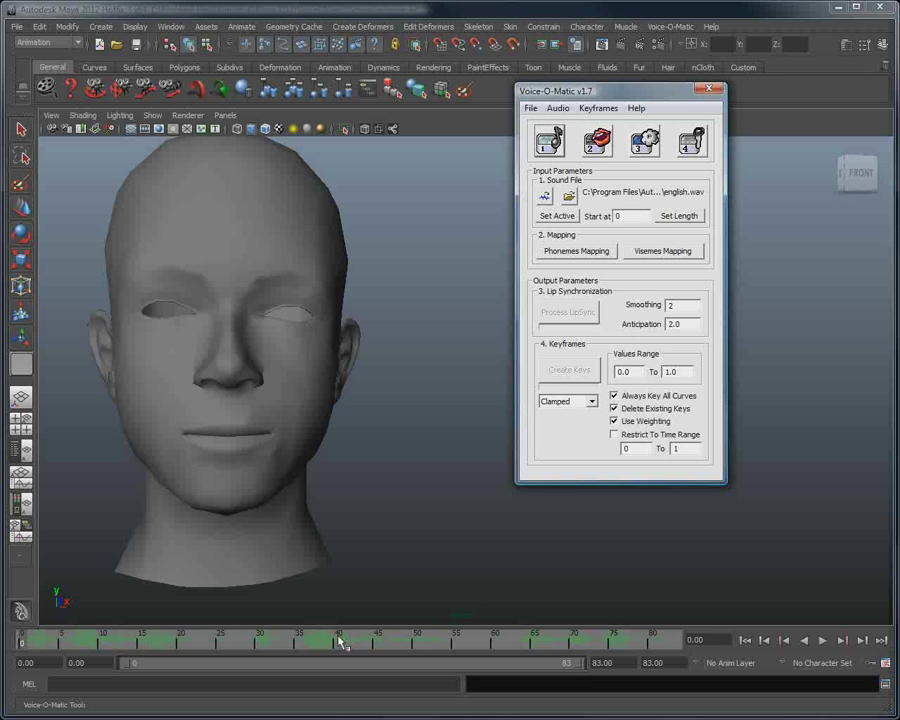
click(670, 255)
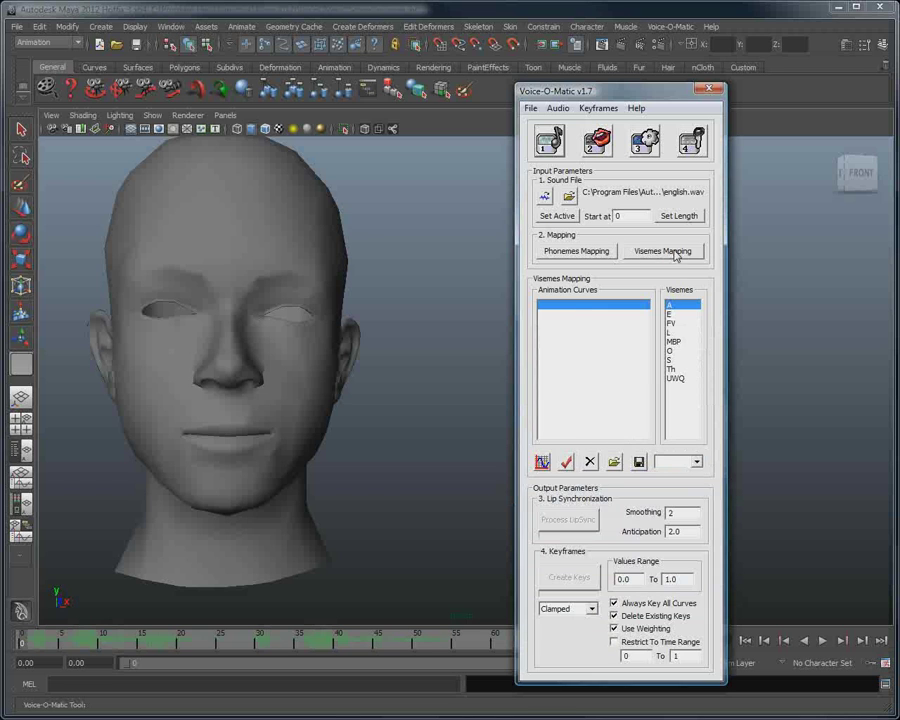
- Load the woman.vom mapping, collapse the mapping panel and run Process LipSync
click(615, 461)
click(594, 210)
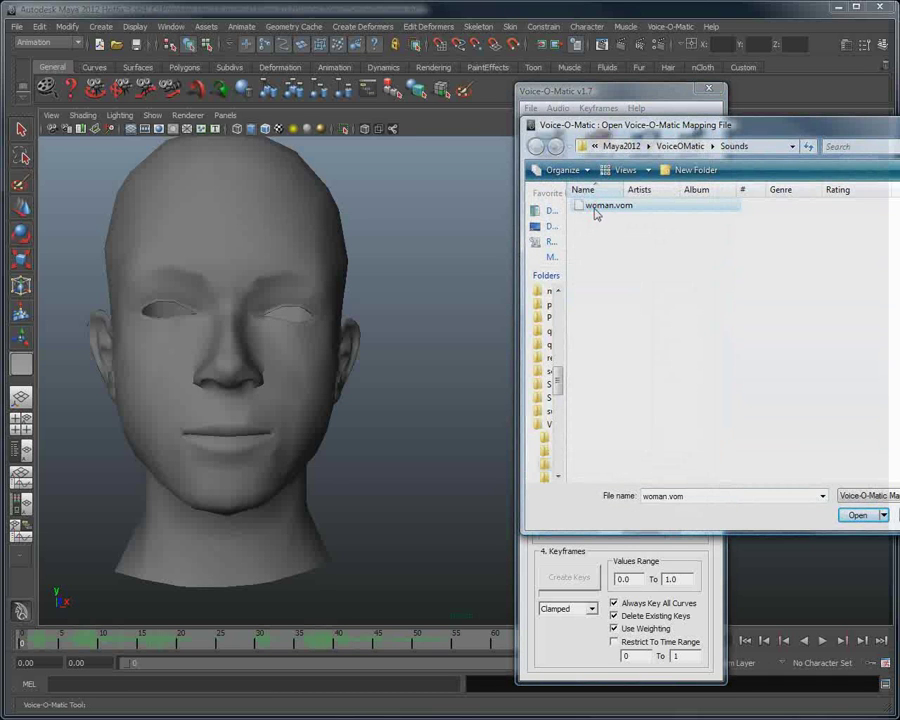
double_click(596, 207)
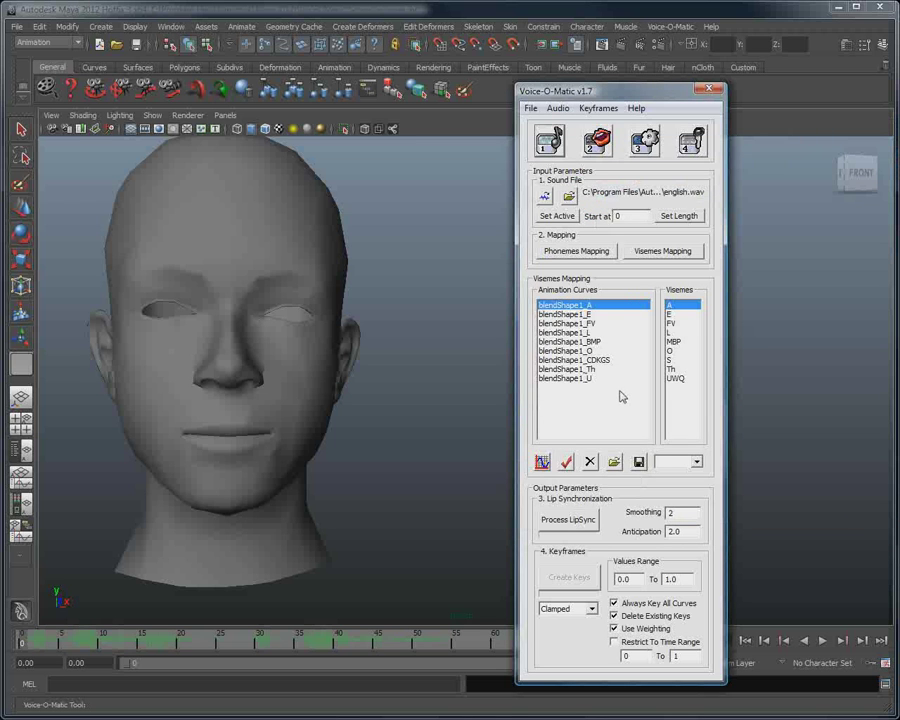
click(658, 254)
click(587, 313)
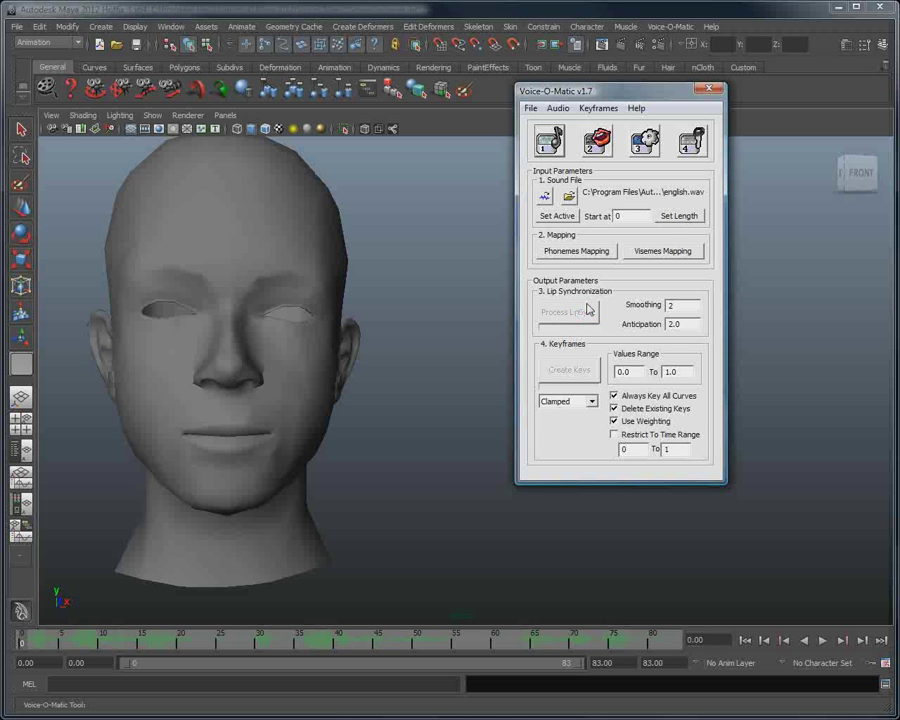
- Create lip-sync keys on the head, play back frames 0–83, then rewind to frame 0
click(577, 370)
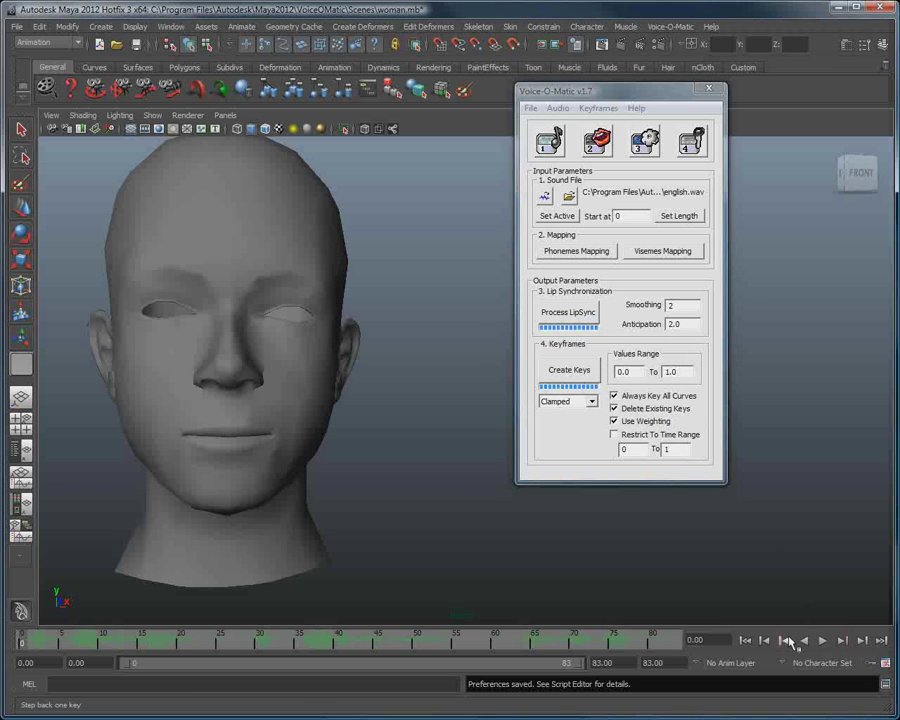
click(822, 641)
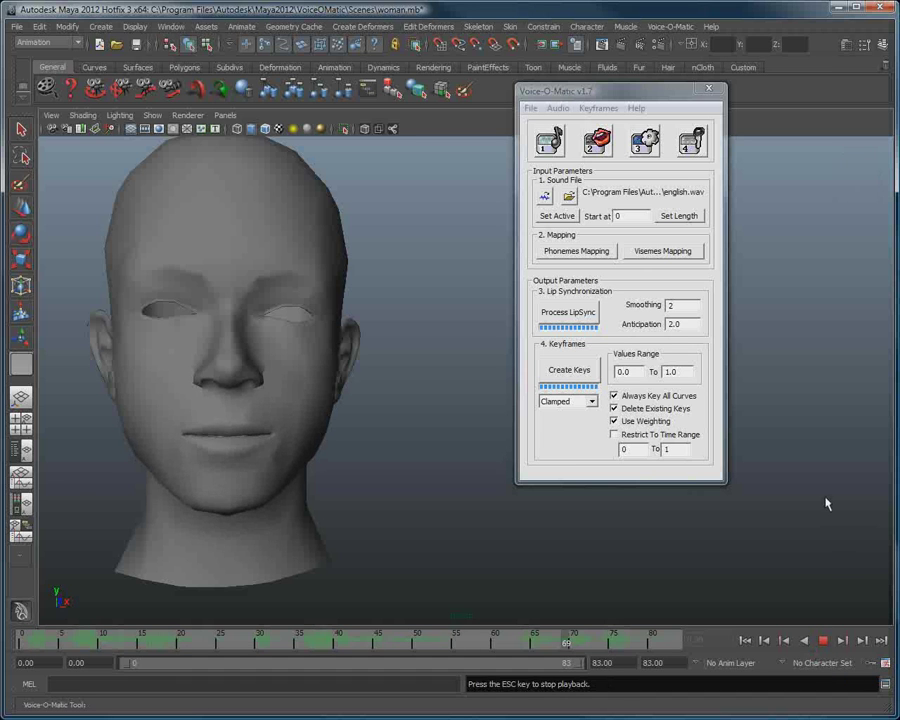
click(822, 641)
click(745, 641)
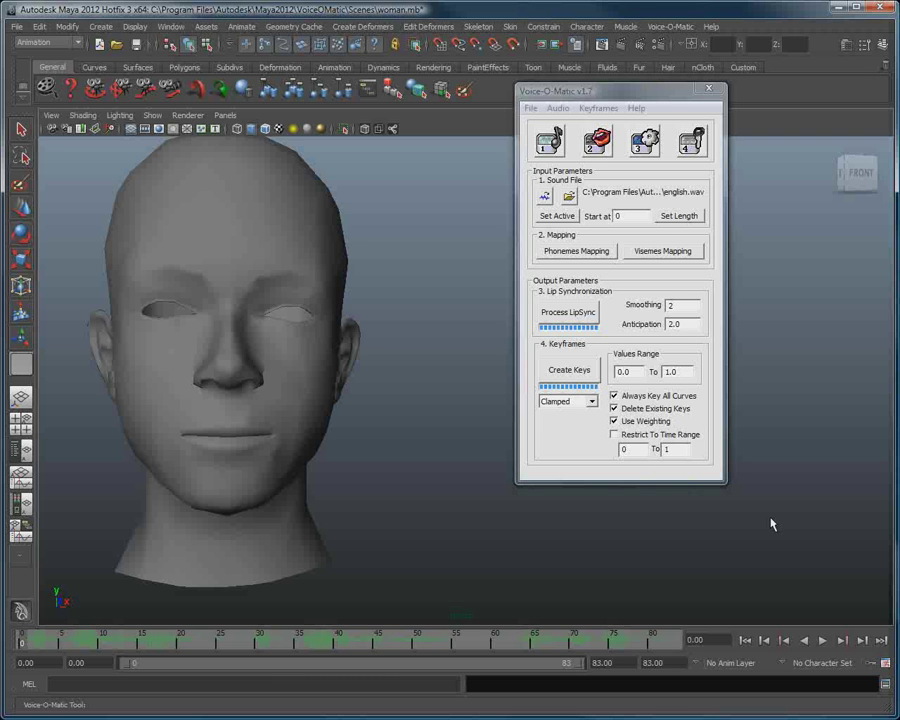
- Select the head mesh and expand Voice-O-Matic's Visemes Mapping to review the loaded viseme lists
click(290, 232)
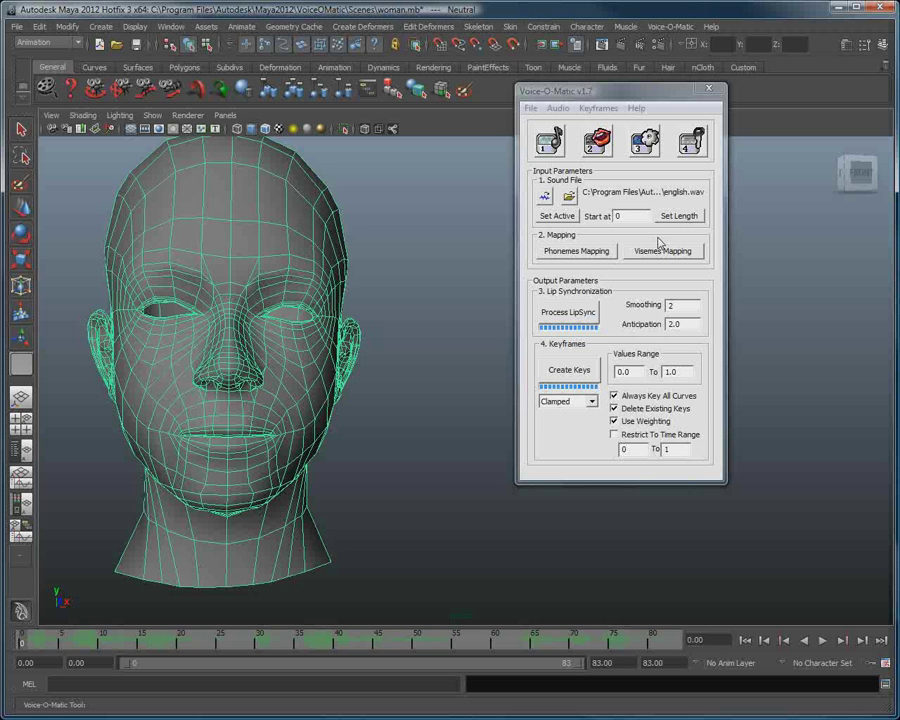
click(594, 91)
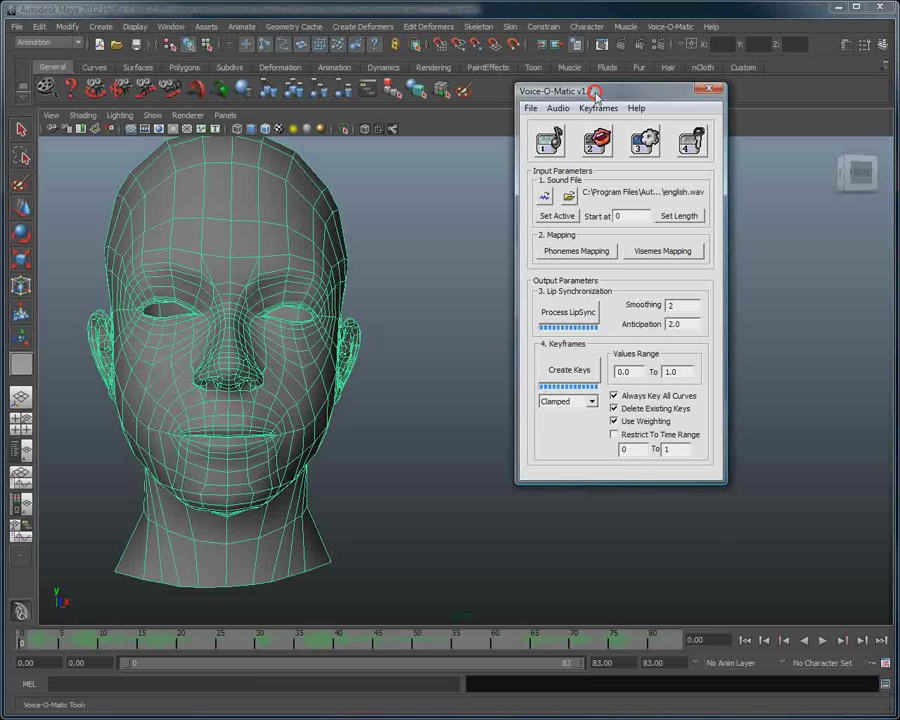
click(668, 251)
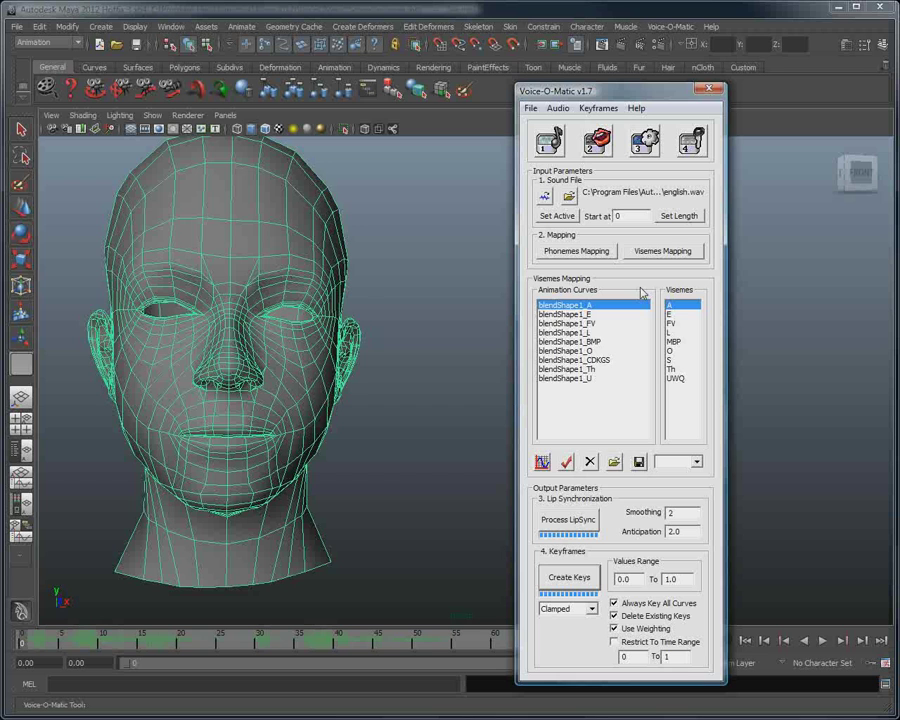
- Collapse the Visemes Mapping section and close the Voice-O-Matic window
click(663, 251)
drag(622, 95, 632, 101)
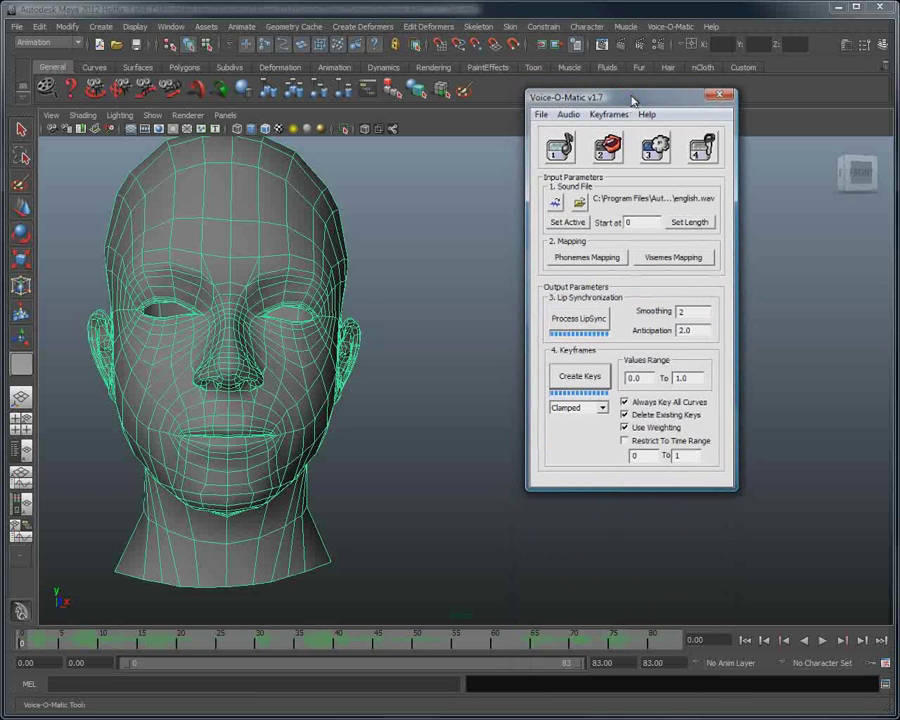
click(719, 97)
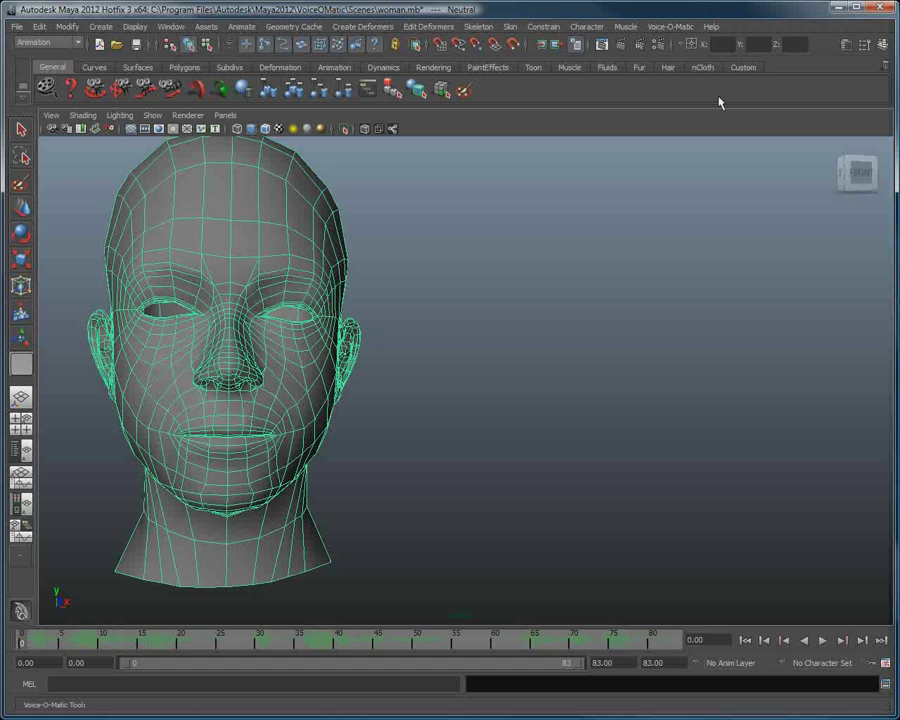